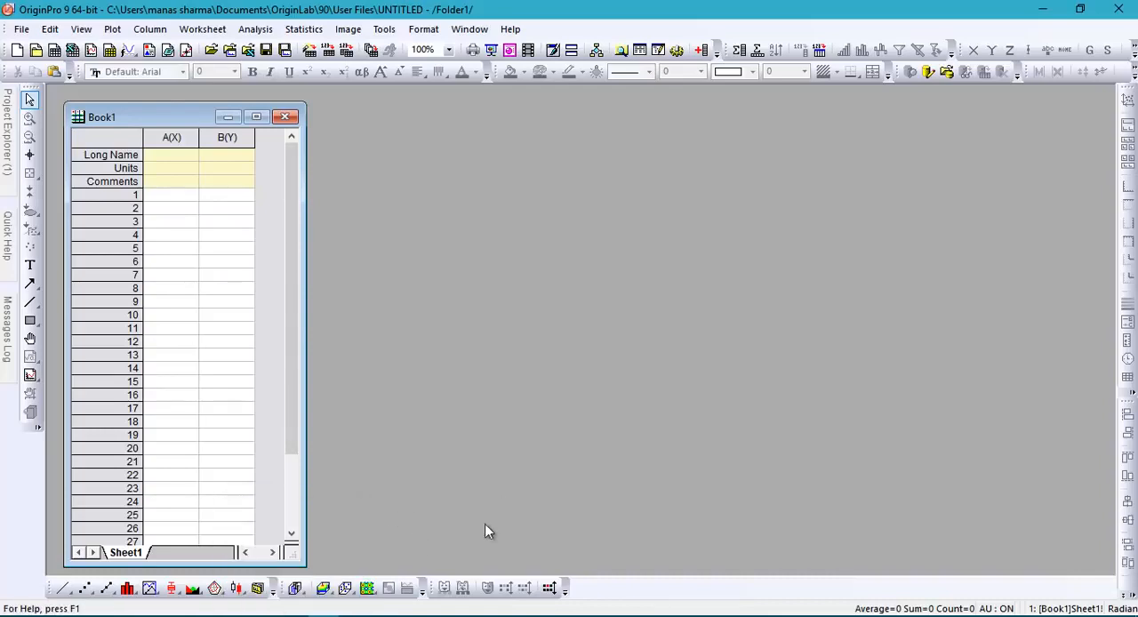
Switch to the alphafe2o3_900 text file in Notepad and look through its contents
{"action": "left_click", "coordinate": [293, 616]}
{"action": "scroll", "coordinate": [626, 330], "scroll_direction": "down", "scroll_amount": 5}
{"action": "scroll", "coordinate": [625, 328], "scroll_direction": "up", "scroll_amount": 5}
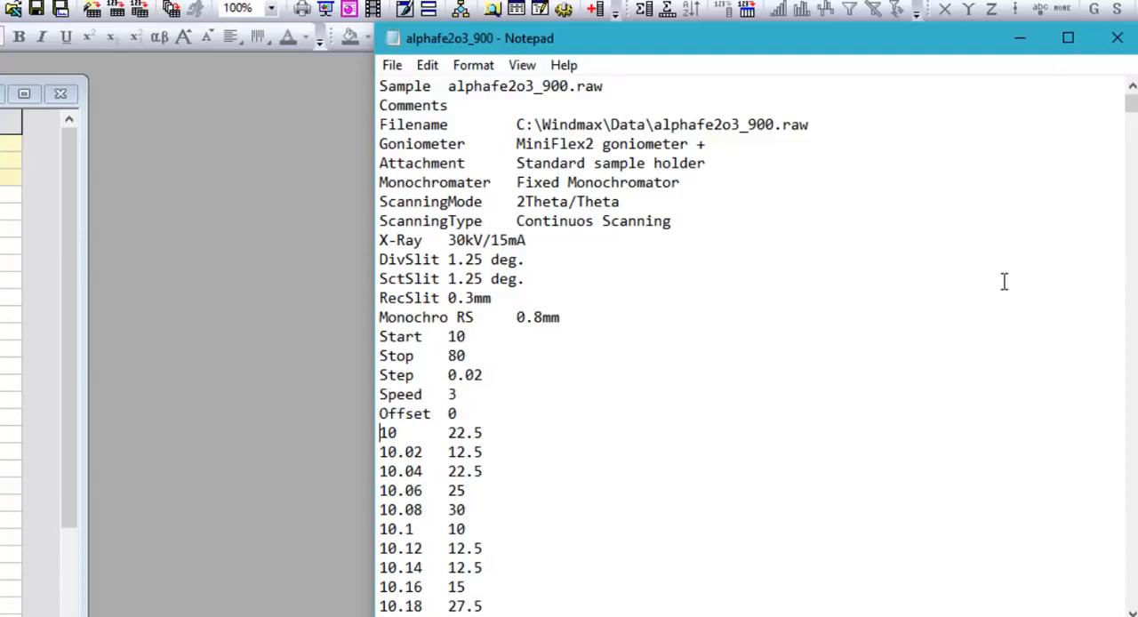
{"action": "key", "text": "shift+Page_Down"}
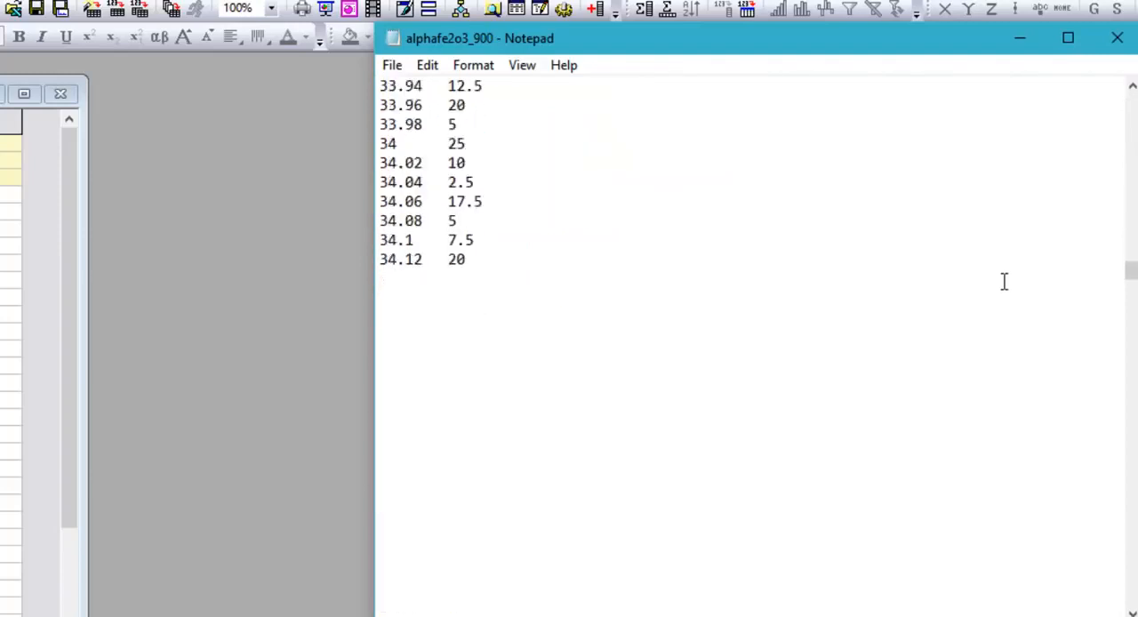
{"action": "key", "text": "shift+Page_Down"}
{"action": "key", "text": "shift+Page_Down"}
{"action": "key", "text": "shift+Down"}
{"action": "key", "text": "shift+Down"}
{"action": "key", "text": "shift+Down"}
{"action": "key", "text": "shift+Down"}
{"action": "key", "text": "shift+Down"}
{"action": "key", "text": "shift+Down"}
{"action": "key", "text": "shift+Down"}
{"action": "key", "text": "shift+Down"}
{"action": "key", "text": "shift+Down"}
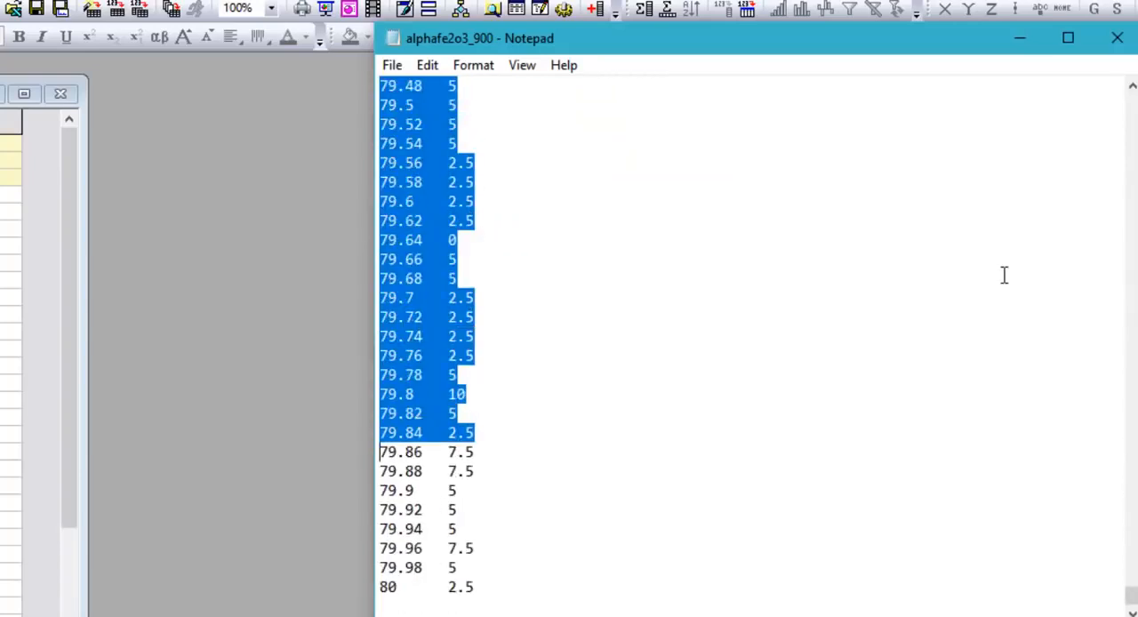
{"action": "left_click", "coordinate": [1004, 269]}
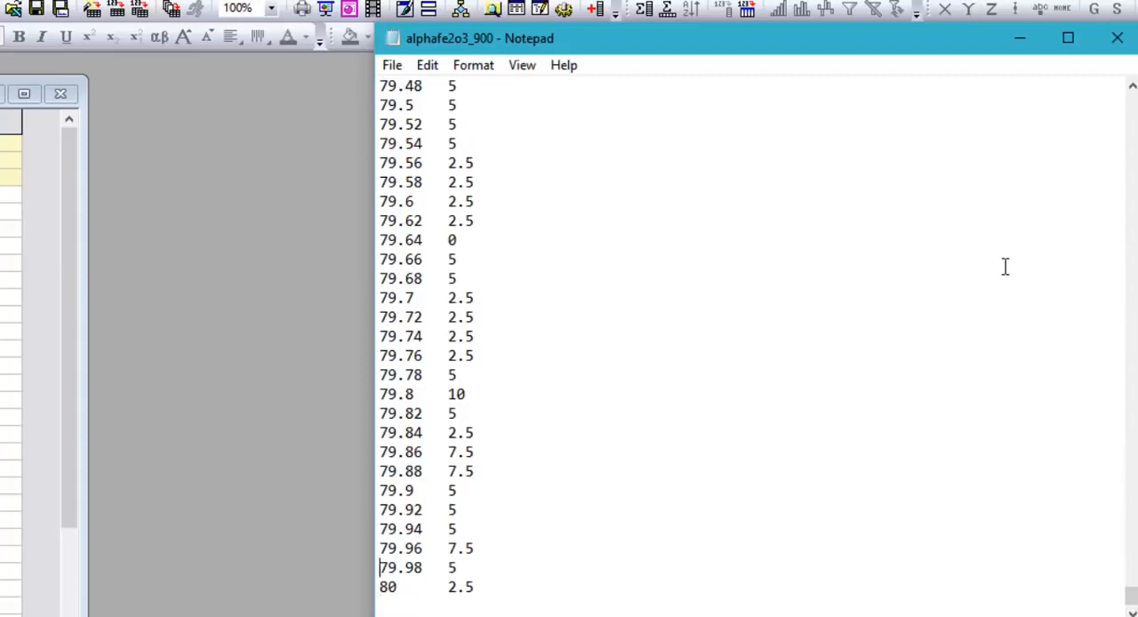
{"action": "left_click_drag", "start_coordinate": [1130, 601], "coordinate": [1131, 101]}
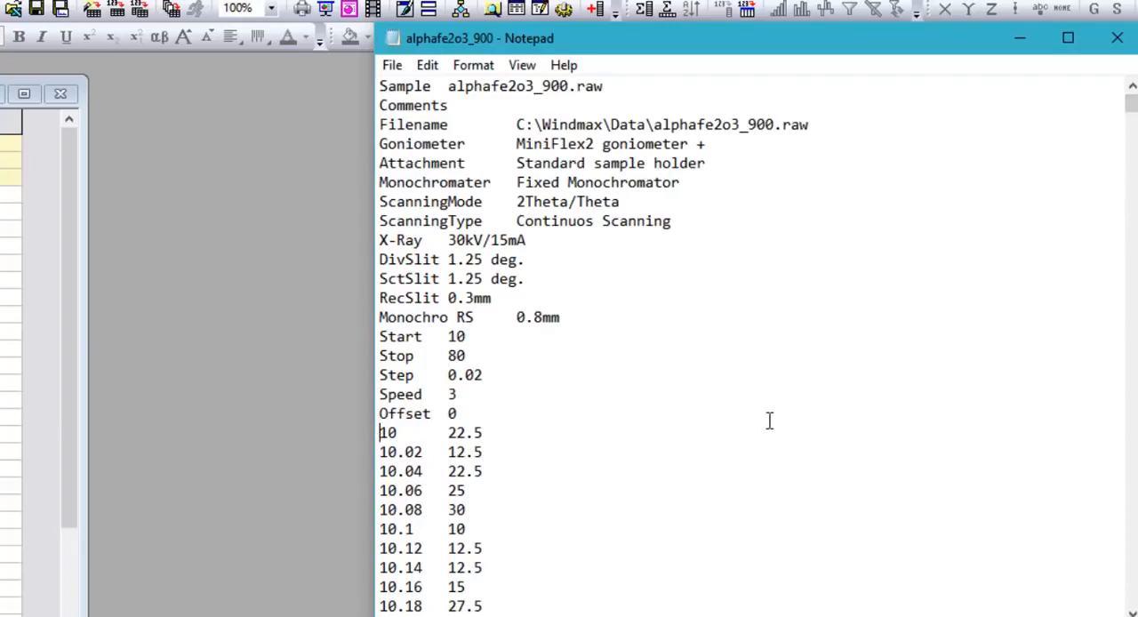
Copy all data rows from 10 through 80 in the text file and paste them into Book1 in Origin, starting at row 1 of column A
{"action": "key", "text": "shift+Page_Down"}
{"action": "key", "text": "shift+Page_Down"}
{"action": "key", "text": "shift+Page_Down"}
{"action": "key", "text": "shift+Page_Down"}
{"action": "key", "text": "shift+Page_Down"}
{"action": "key", "text": "shift+Page_Down"}
{"action": "key", "text": "shift+Page_Down"}
{"action": "key", "text": "shift+Page_Down"}
{"action": "key", "text": "shift+Page_Down"}
{"action": "key", "text": "shift+Page_Down"}
{"action": "key", "text": "shift+Page_Down"}
{"action": "key", "text": "shift+Page_Down"}
{"action": "key", "text": "shift+Page_Down"}
{"action": "key", "text": "shift+Page_Down"}
{"action": "key", "text": "shift+Page_Down"}
{"action": "key", "text": "shift+Page_Down"}
{"action": "key", "text": "shift+Page_Down"}
{"action": "key", "text": "shift+Page_Down"}
{"action": "key", "text": "shift+Page_Down"}
{"action": "key", "text": "shift+Page_Down"}
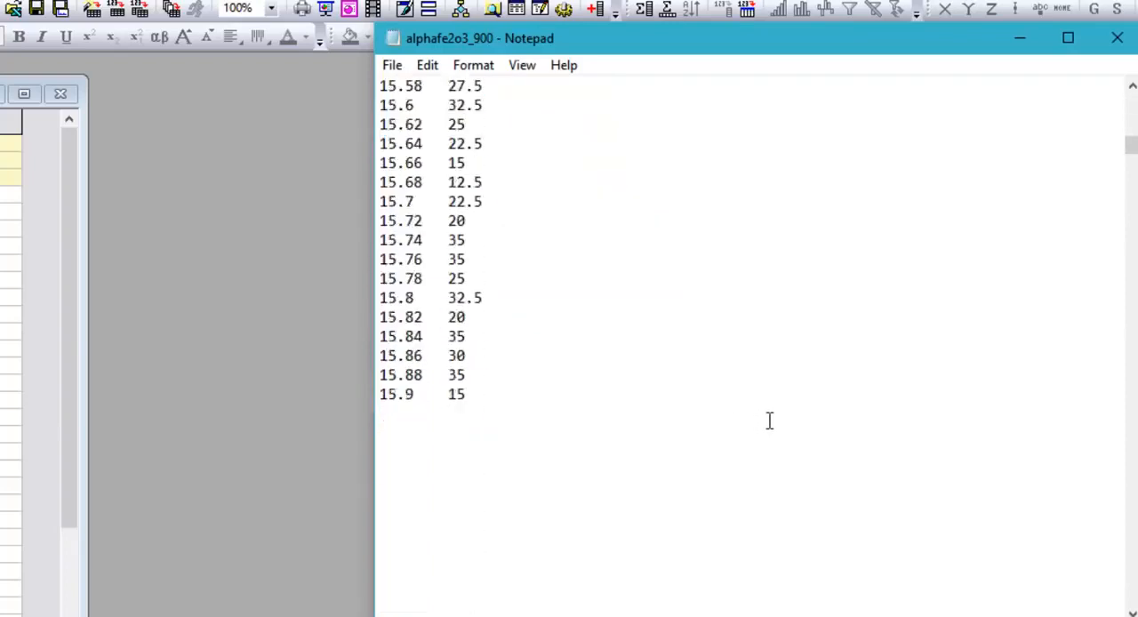
{"action": "key", "text": "shift+Page_Down"}
{"action": "key", "text": "shift+Page_Down"}
{"action": "key", "text": "shift+Page_Down"}
{"action": "key", "text": "shift+Page_Down"}
{"action": "key", "text": "shift+Page_Down"}
{"action": "key", "text": "shift+Page_Down"}
{"action": "key", "text": "shift+Page_Down"}
{"action": "key", "text": "shift+Page_Down"}
{"action": "key", "text": "shift+Page_Down"}
{"action": "key", "text": "shift+Page_Down"}
{"action": "key", "text": "shift+Page_Down"}
{"action": "key", "text": "shift+Page_Down"}
{"action": "key", "text": "shift+Page_Down"}
{"action": "key", "text": "shift+Page_Down"}
{"action": "key", "text": "shift+Page_Down"}
{"action": "key", "text": "shift+Page_Down"}
{"action": "key", "text": "shift+Page_Down"}
{"action": "key", "text": "shift+Page_Down"}
{"action": "key", "text": "shift+Page_Down"}
{"action": "key", "text": "shift+Page_Down"}
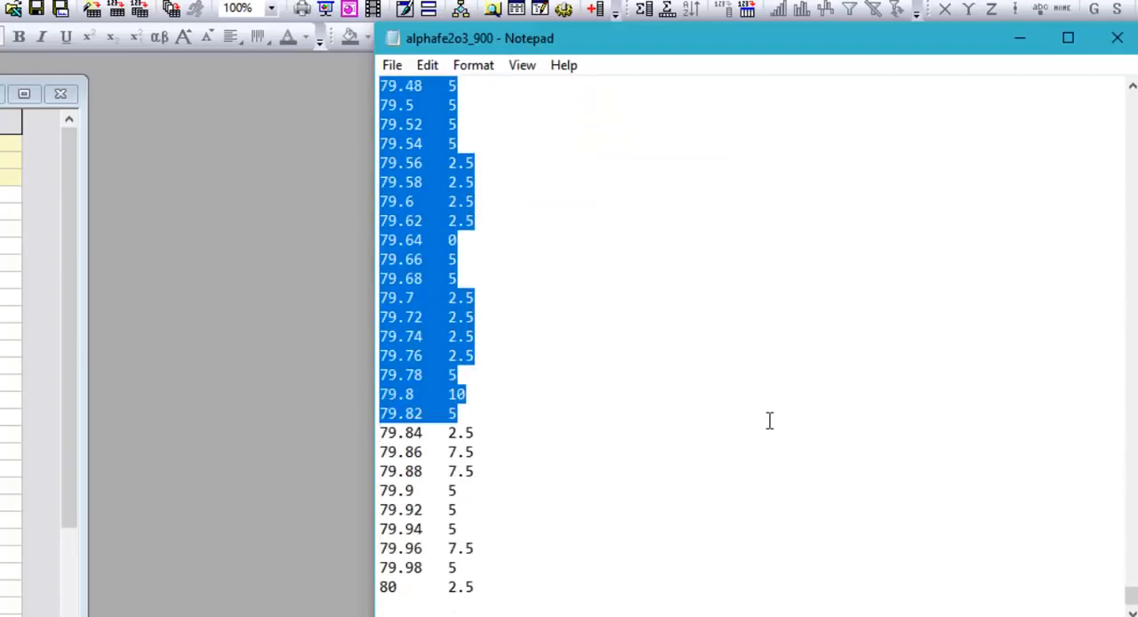
{"action": "key", "text": "shift+Down"}
{"action": "key", "text": "shift+Down"}
{"action": "key", "text": "shift+Down"}
{"action": "key", "text": "shift+Down"}
{"action": "key", "text": "shift+Down"}
{"action": "key", "text": "shift+Down"}
{"action": "key", "text": "shift+Down"}
{"action": "key", "text": "shift+Down"}
{"action": "key", "text": "shift+Down"}
{"action": "key", "text": "shift+Down"}
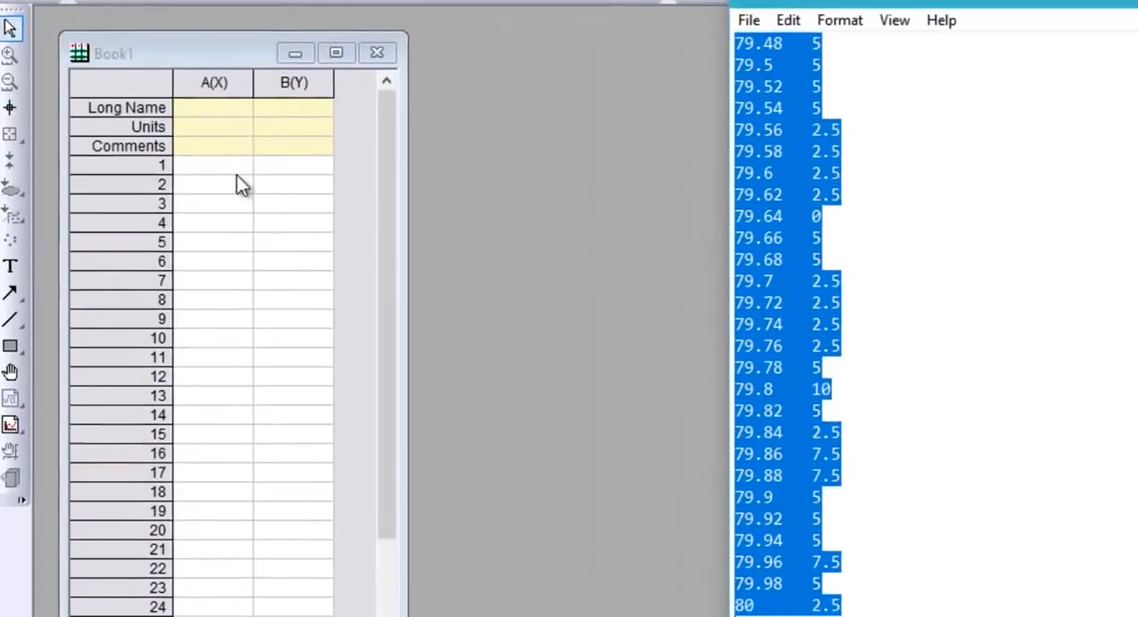
{"action": "left_click", "coordinate": [236, 166]}
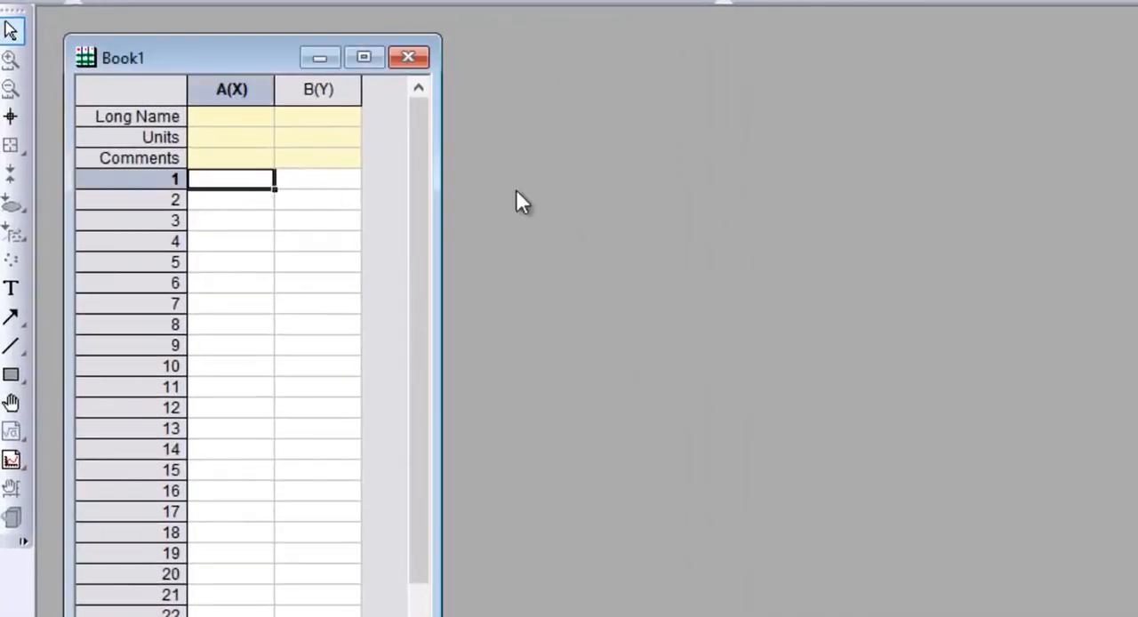
{"action": "key", "text": "ctrl+v"}
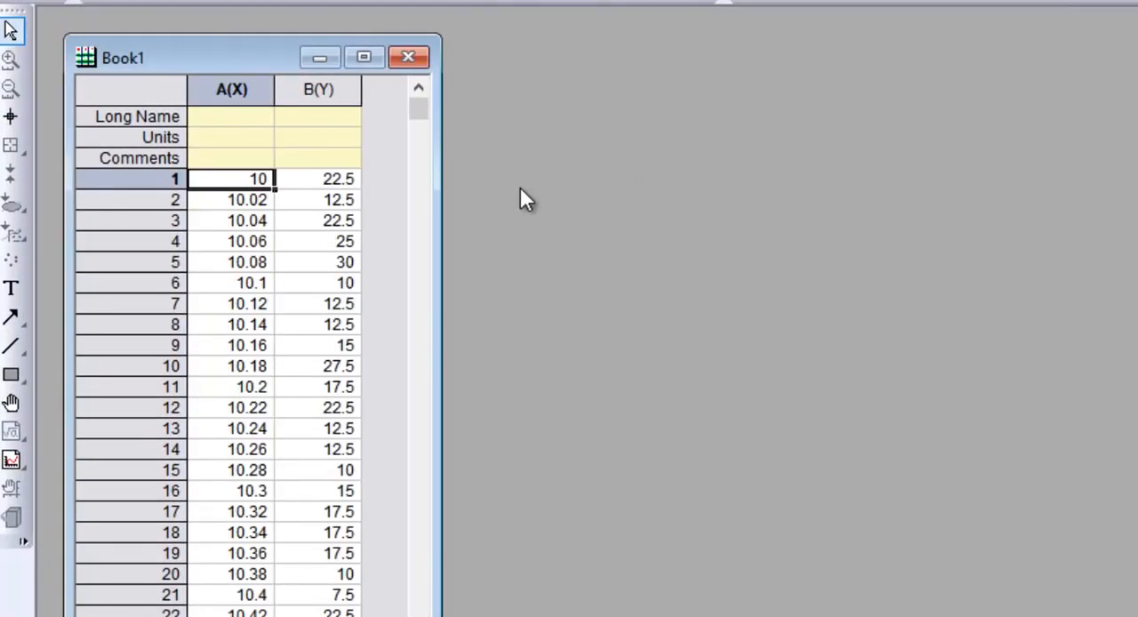
Plot columns A(X) and B(Y) of Book1 as a Line graph
{"action": "left_click", "coordinate": [241, 90]}
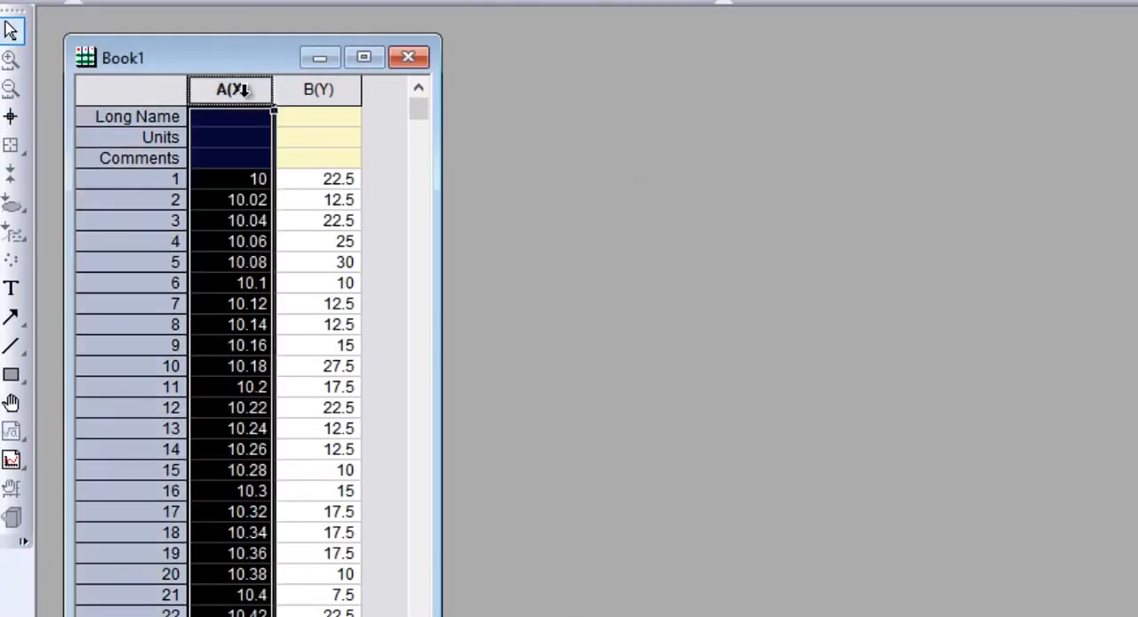
{"action": "left_click", "coordinate": [287, 92], "text": "shift"}
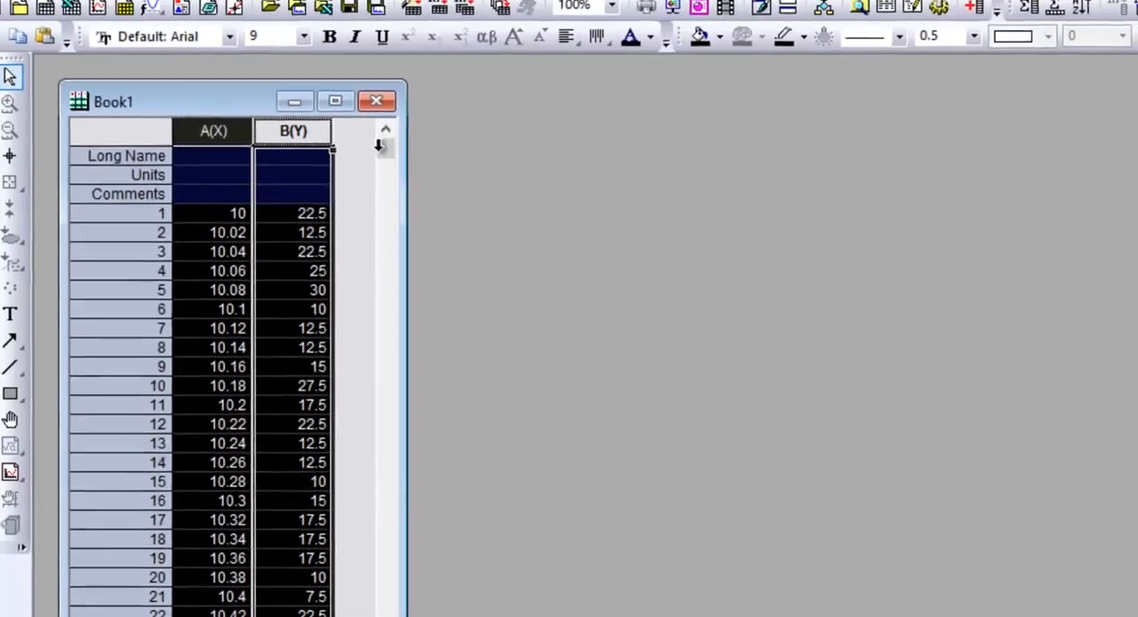
{"action": "right_click", "coordinate": [274, 134]}
{"action": "mouse_move", "coordinate": [542, 11]}
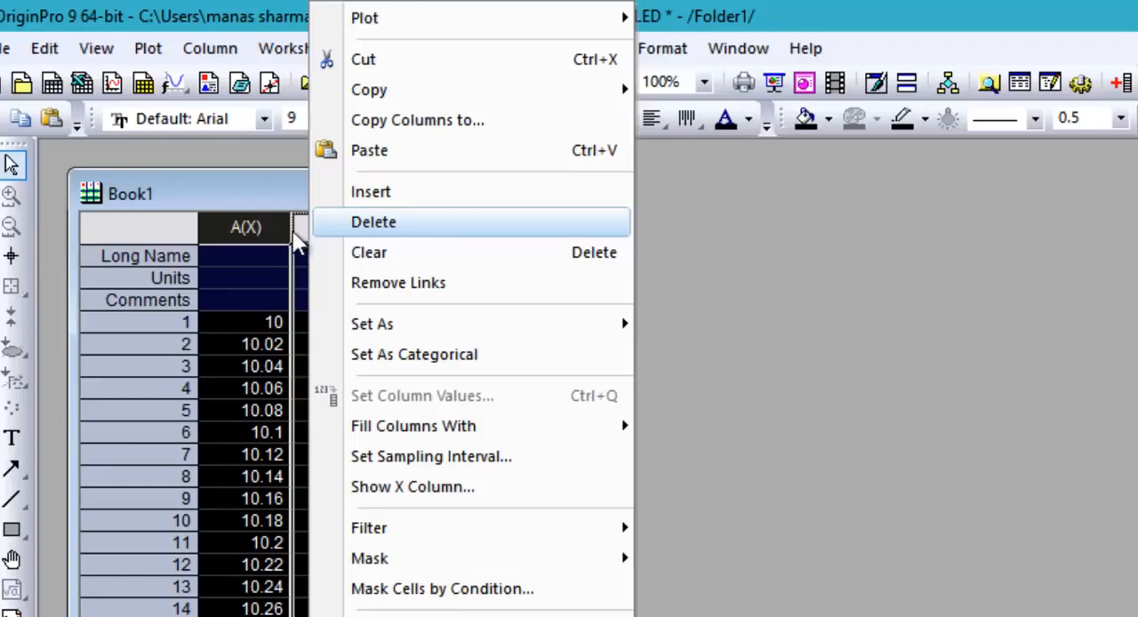
{"action": "mouse_move", "coordinate": [526, 27]}
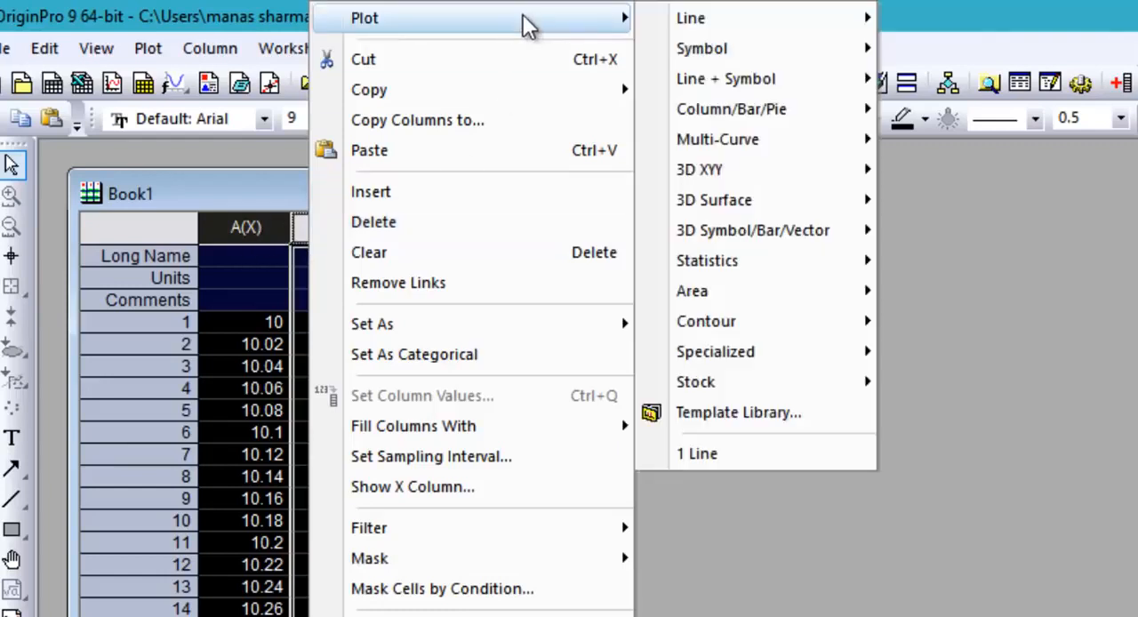
{"action": "mouse_move", "coordinate": [745, 23]}
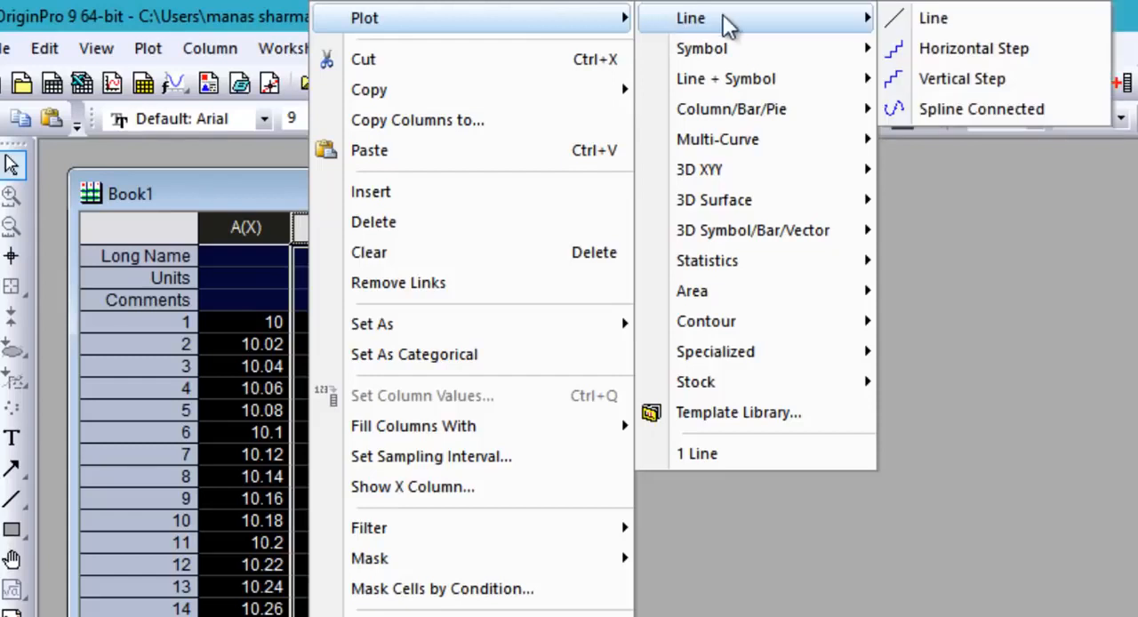
{"action": "left_click", "coordinate": [946, 18]}
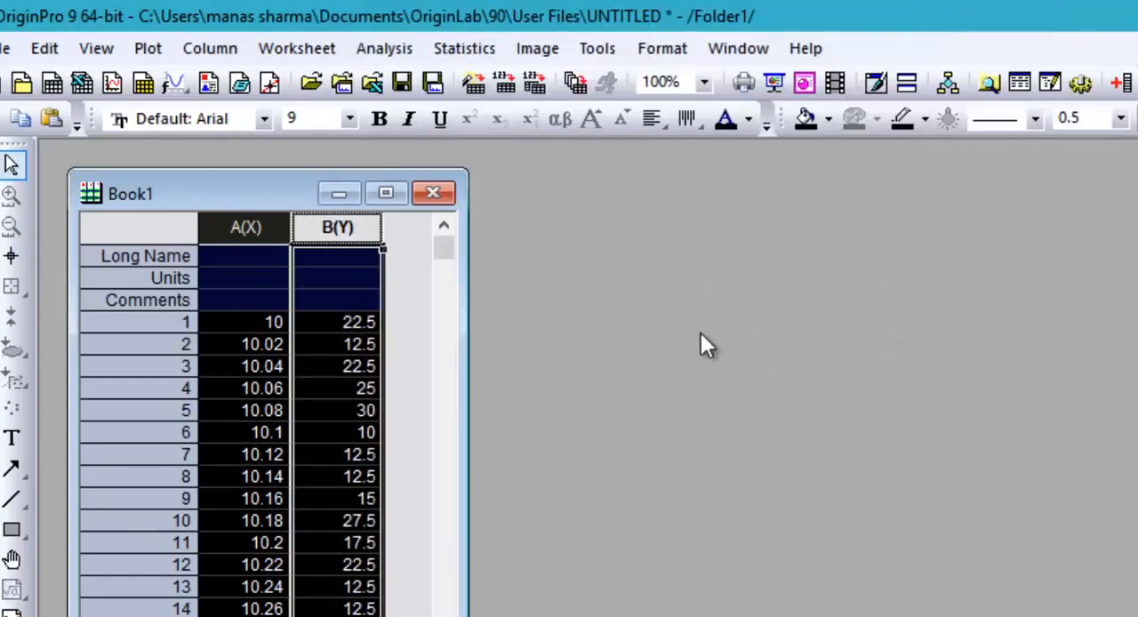
{"action": "key", "text": "Return"}
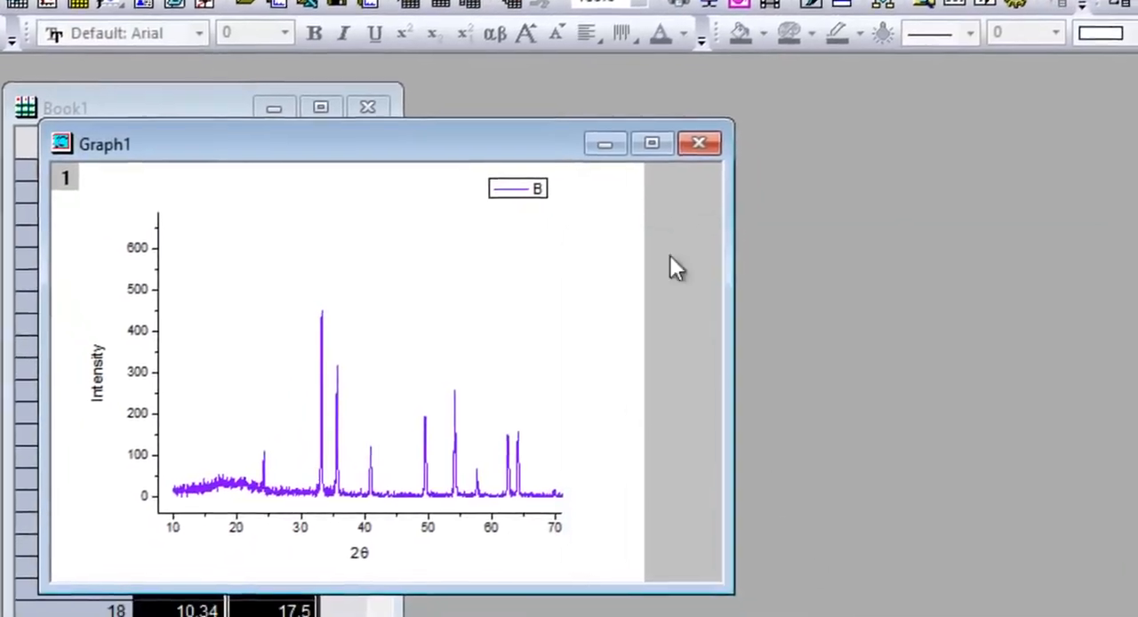
Maximize the graph window and zoom in on the tallest peak, near 2θ = 33
{"action": "left_click", "coordinate": [651, 143]}
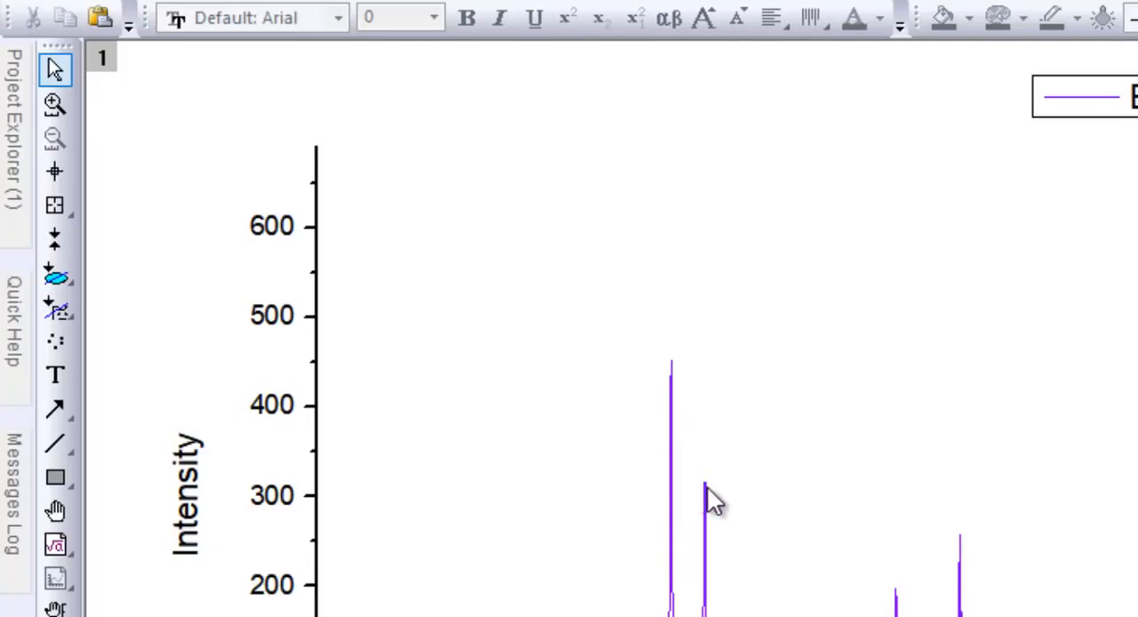
{"action": "left_click", "coordinate": [53, 110]}
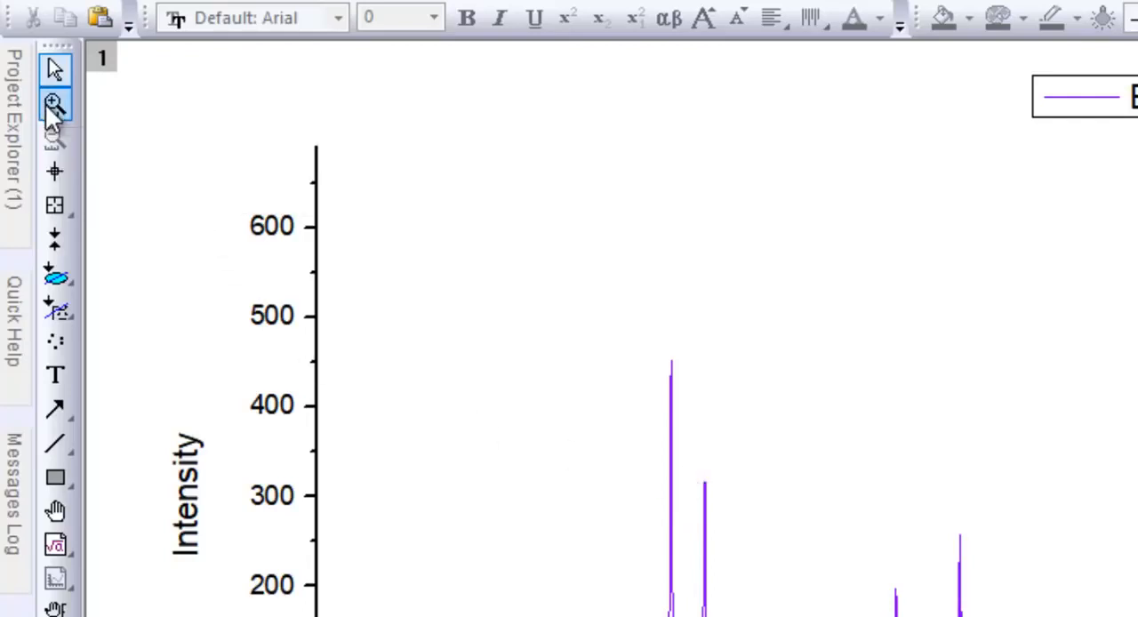
{"action": "left_click_drag", "start_coordinate": [411, 78], "coordinate": [479, 534]}
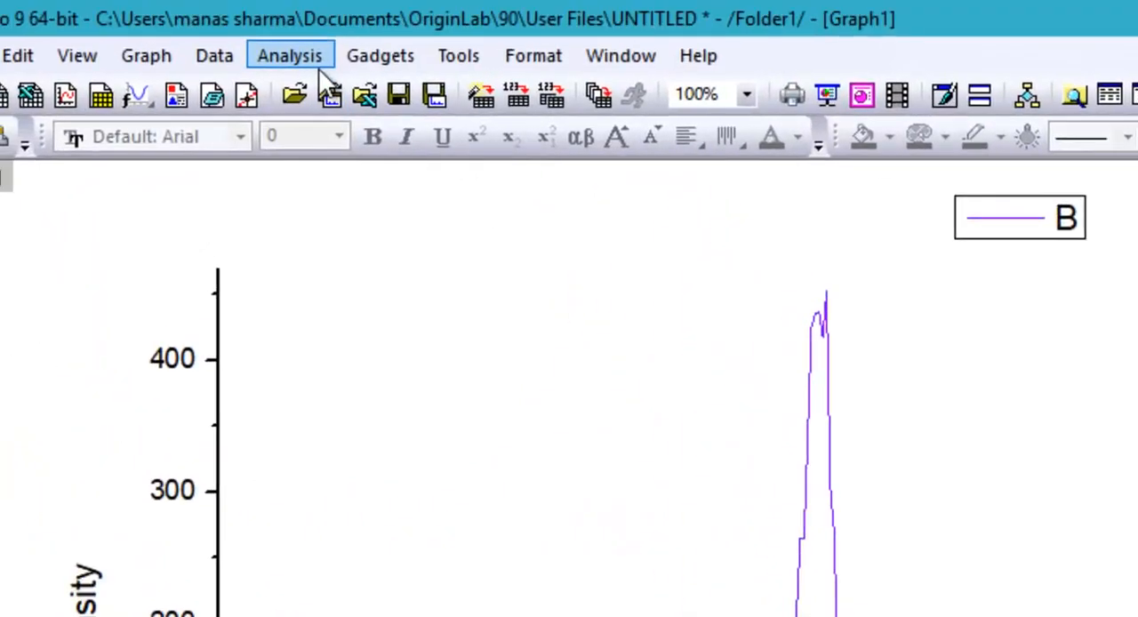
Start a Multiple Peak Fit on the plotted data with Gaussian as the peak function
{"action": "left_click", "coordinate": [318, 68]}
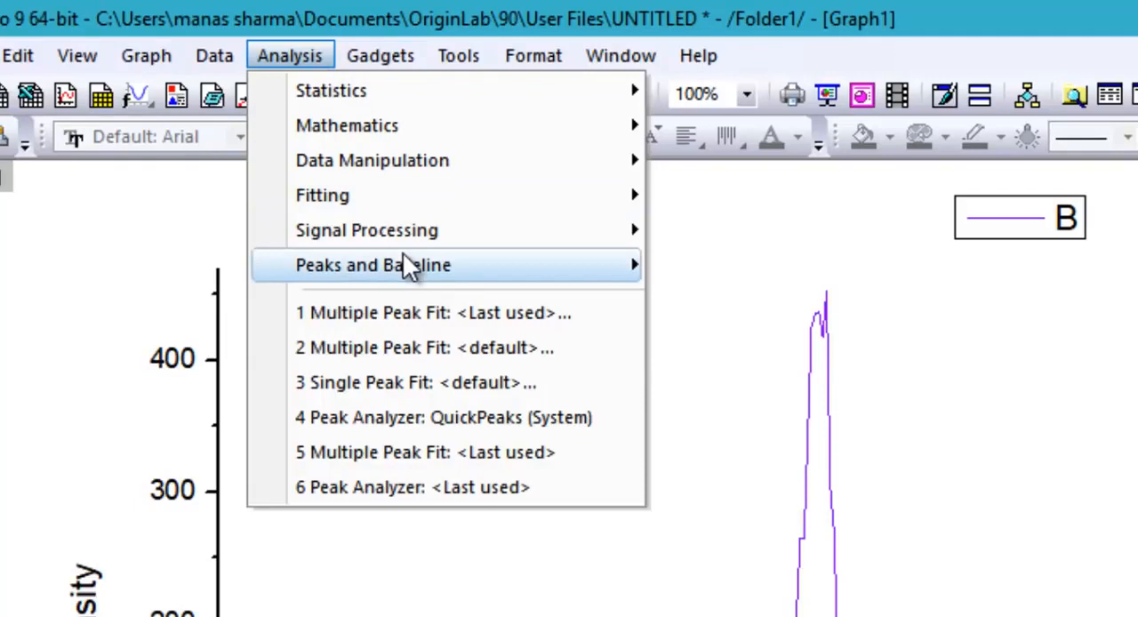
{"action": "mouse_move", "coordinate": [459, 256]}
{"action": "mouse_move", "coordinate": [803, 280]}
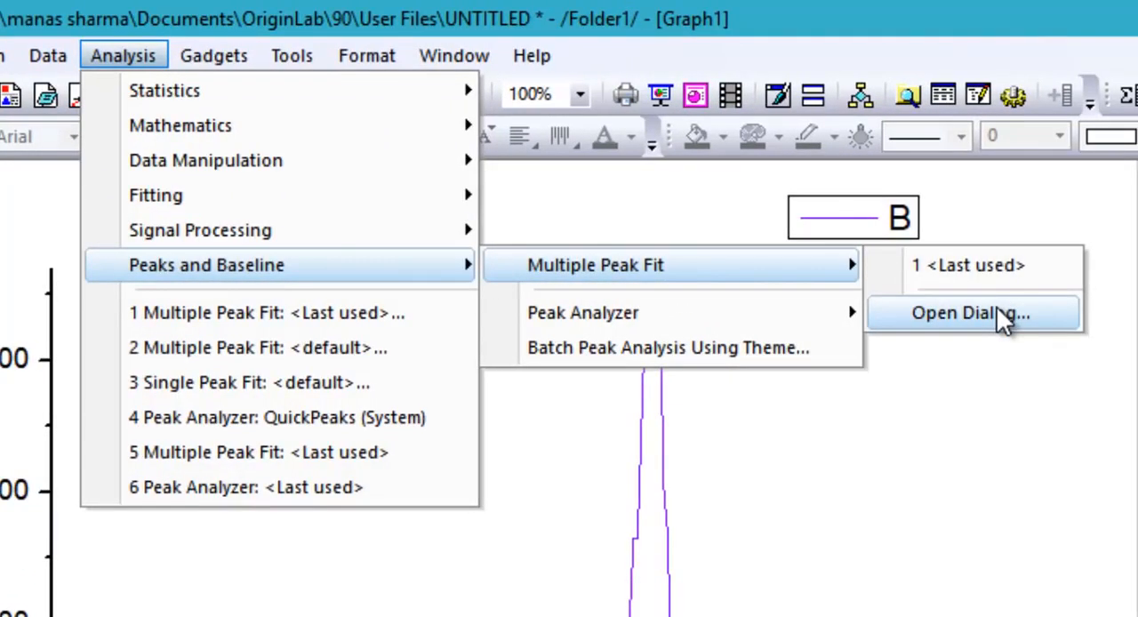
{"action": "left_click", "coordinate": [997, 308]}
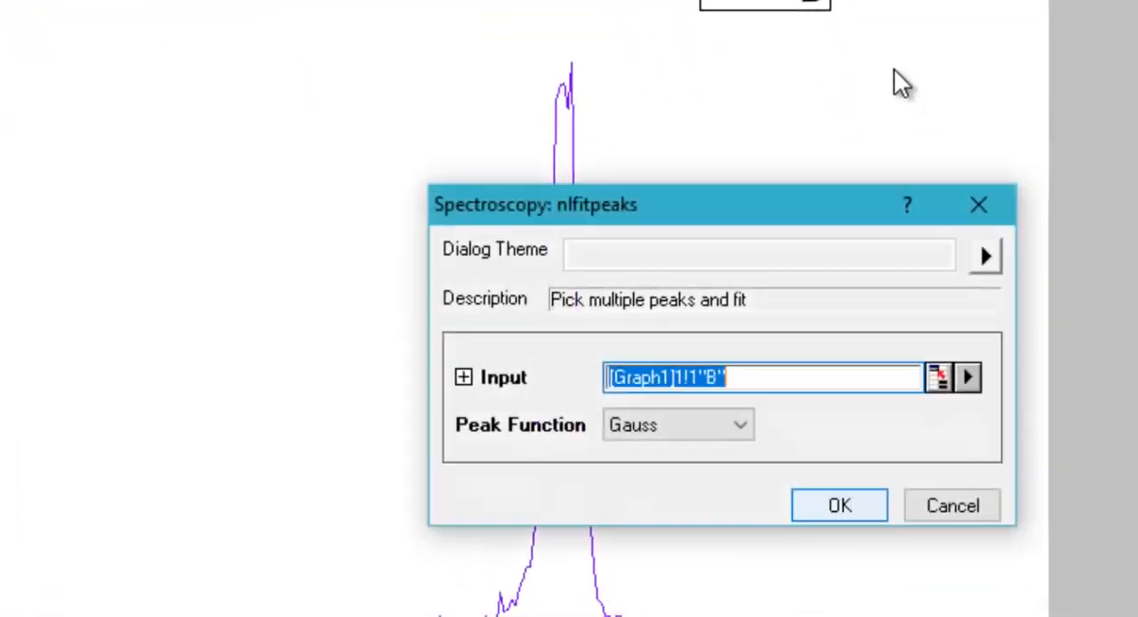
{"action": "left_click_drag", "start_coordinate": [788, 204], "coordinate": [1137, 109]}
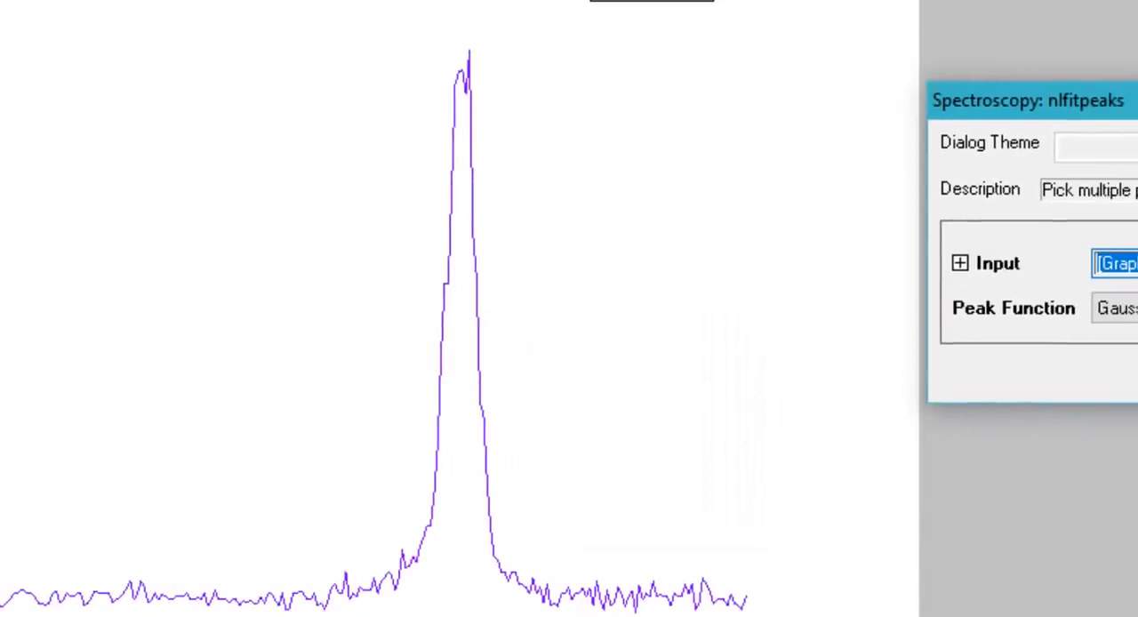
{"action": "left_click", "coordinate": [1120, 307]}
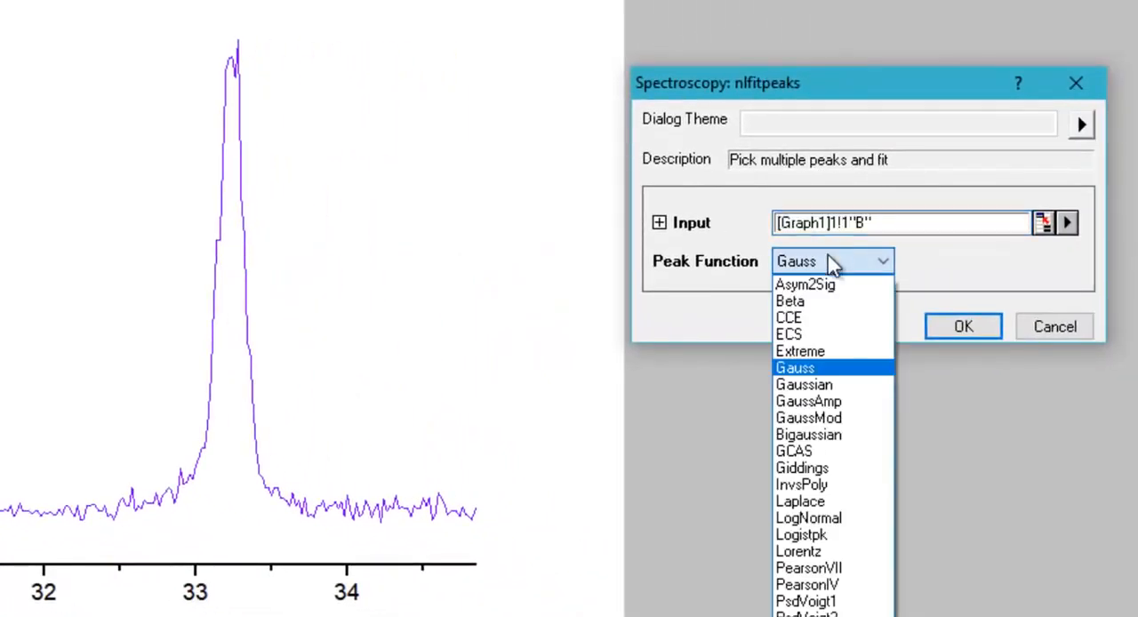
{"action": "left_click", "coordinate": [819, 385]}
{"action": "left_click", "coordinate": [948, 328]}
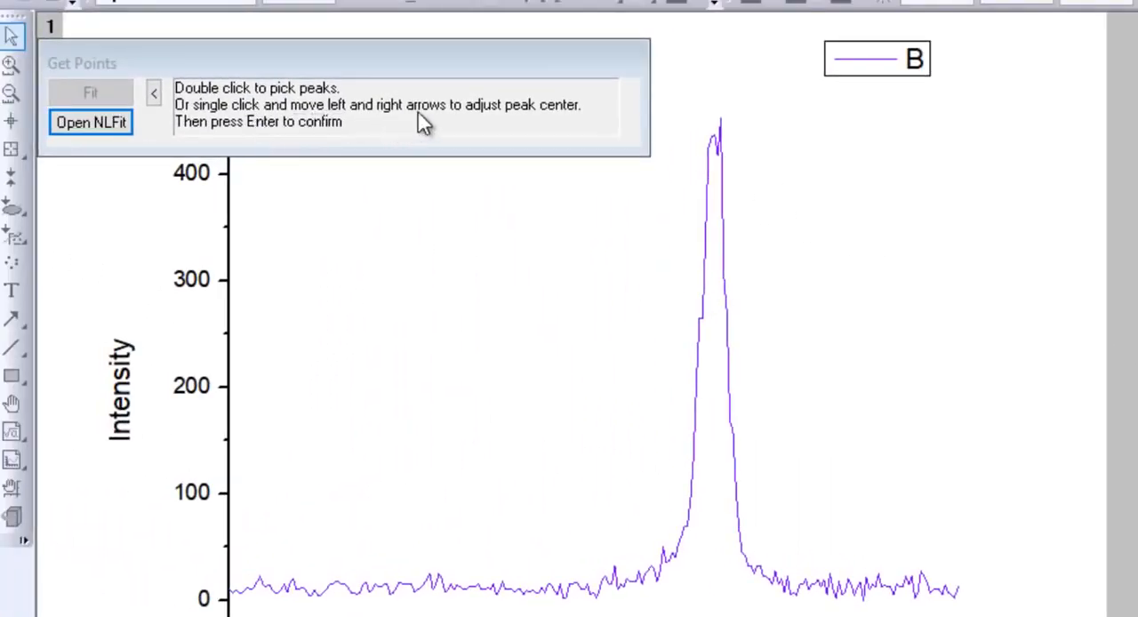
Pick the peak at about X = 33.24 and run the NLFit Gaussian fit until converged
{"action": "double_click", "coordinate": [713, 139]}
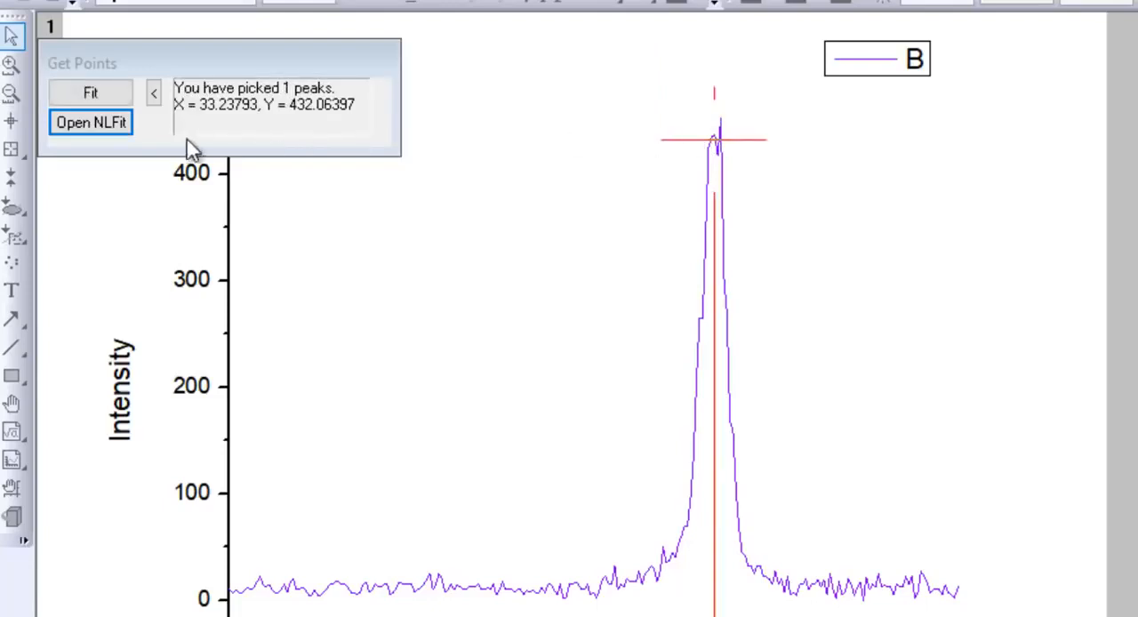
{"action": "left_click", "coordinate": [60, 123]}
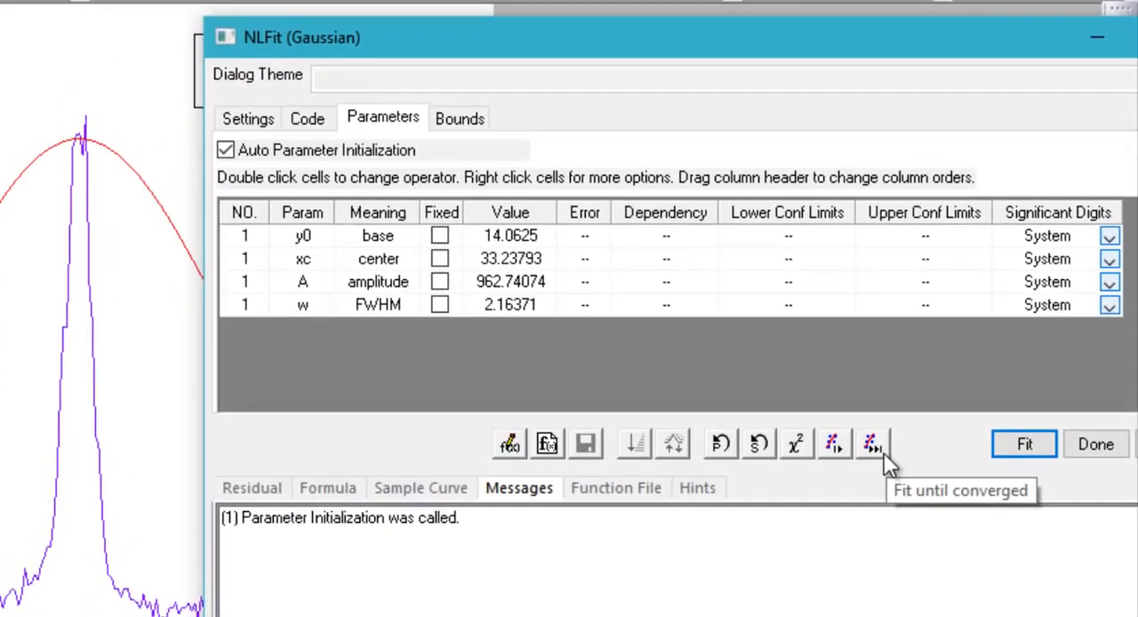
{"action": "left_click", "coordinate": [883, 453]}
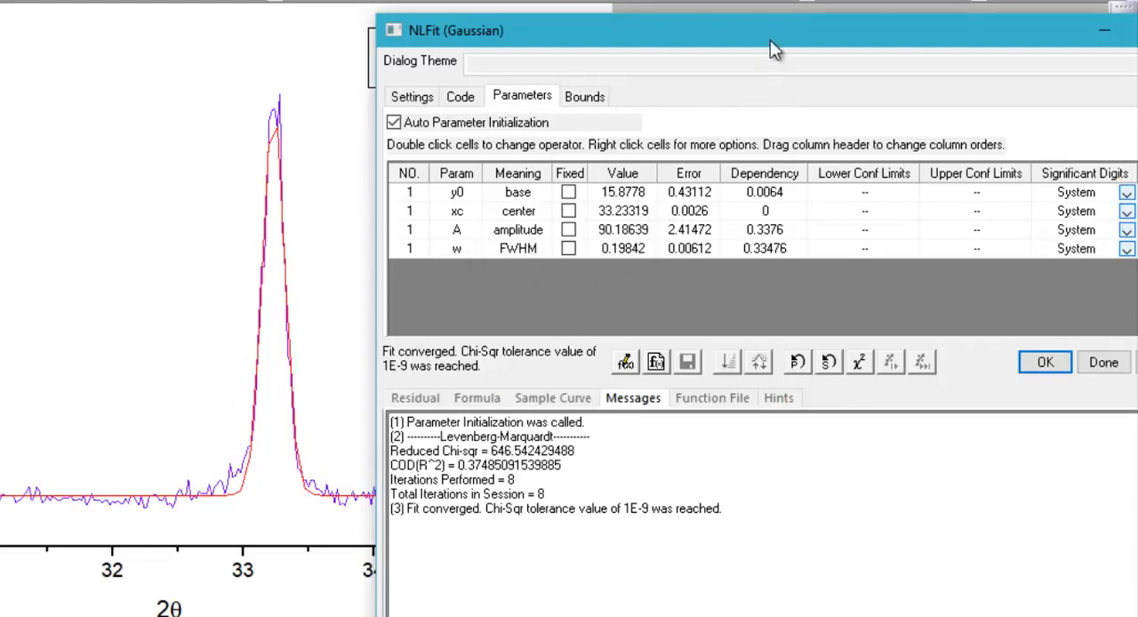
Review the fit's function settings, formula, sample curve and list of available peak functions
{"action": "left_click_drag", "start_coordinate": [761, 32], "coordinate": [677, 27]}
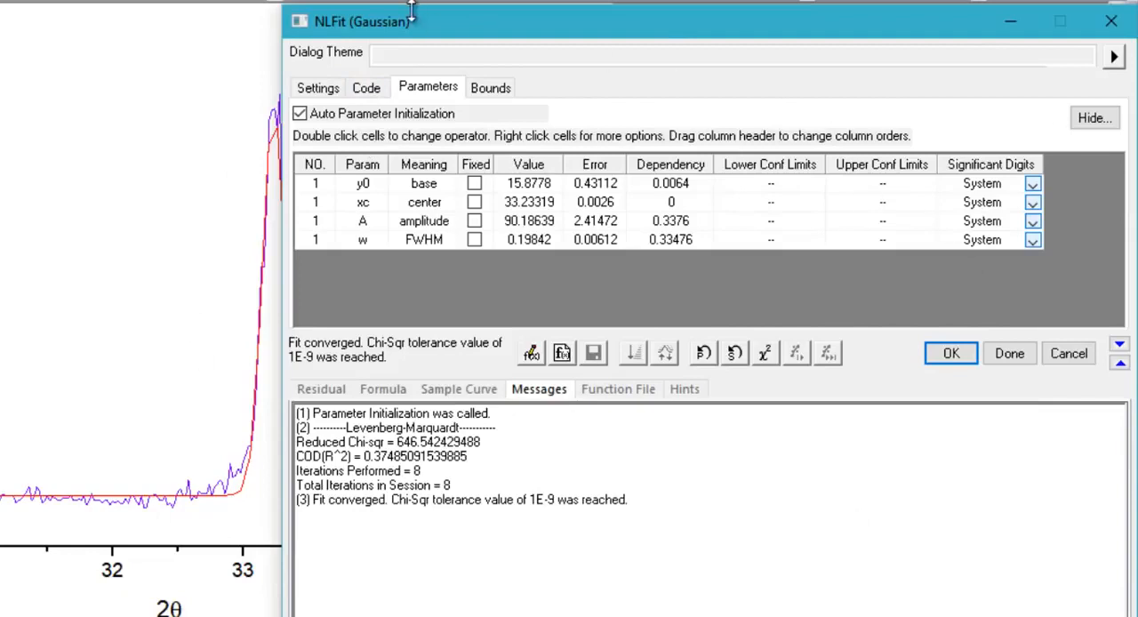
{"action": "left_click", "coordinate": [329, 91]}
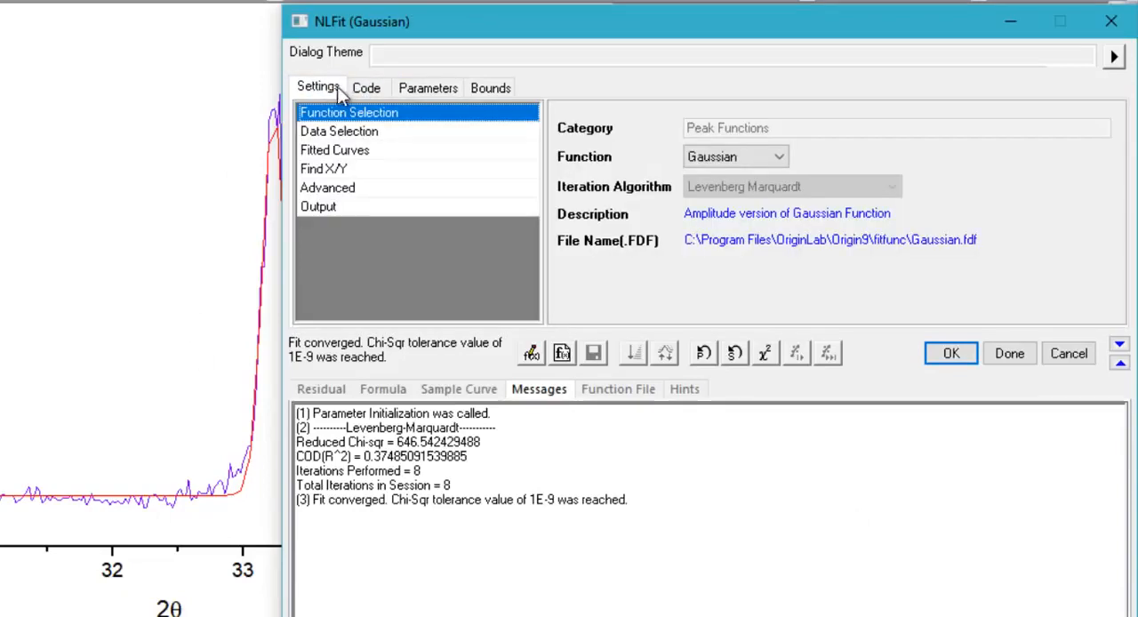
{"action": "left_click", "coordinate": [366, 88]}
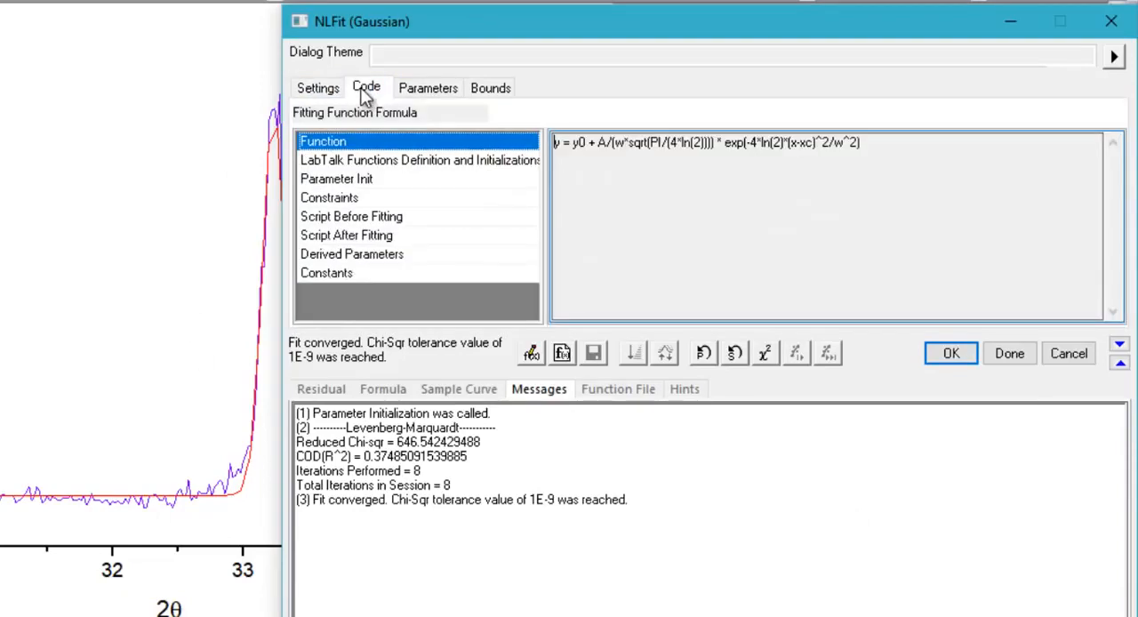
{"action": "left_click", "coordinate": [392, 395]}
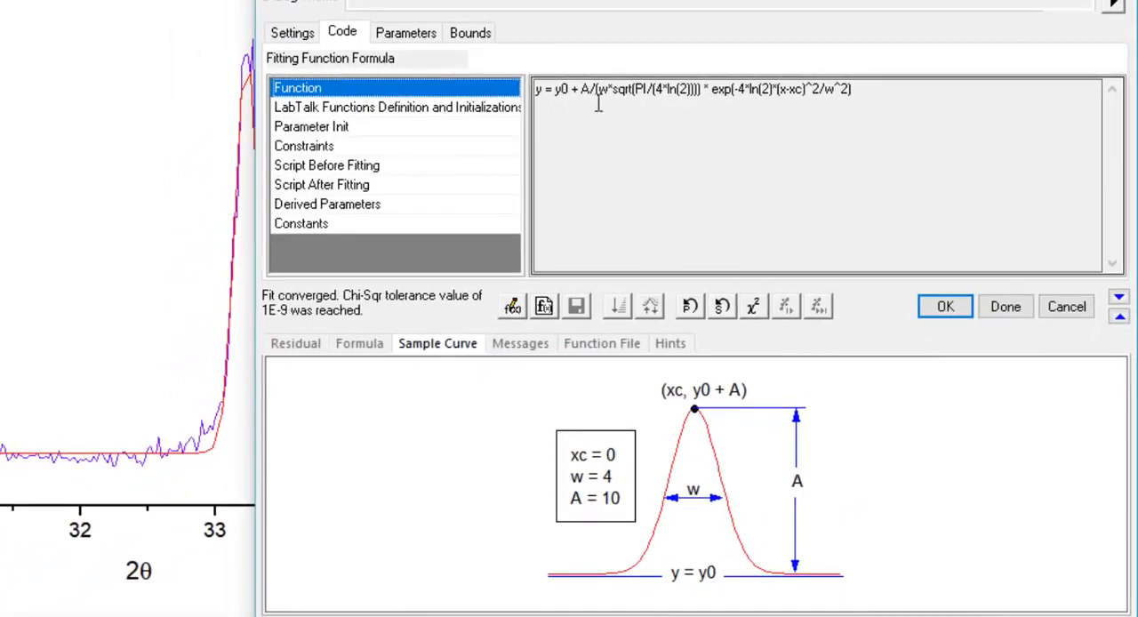
{"action": "left_click", "coordinate": [313, 33]}
{"action": "left_click", "coordinate": [767, 104]}
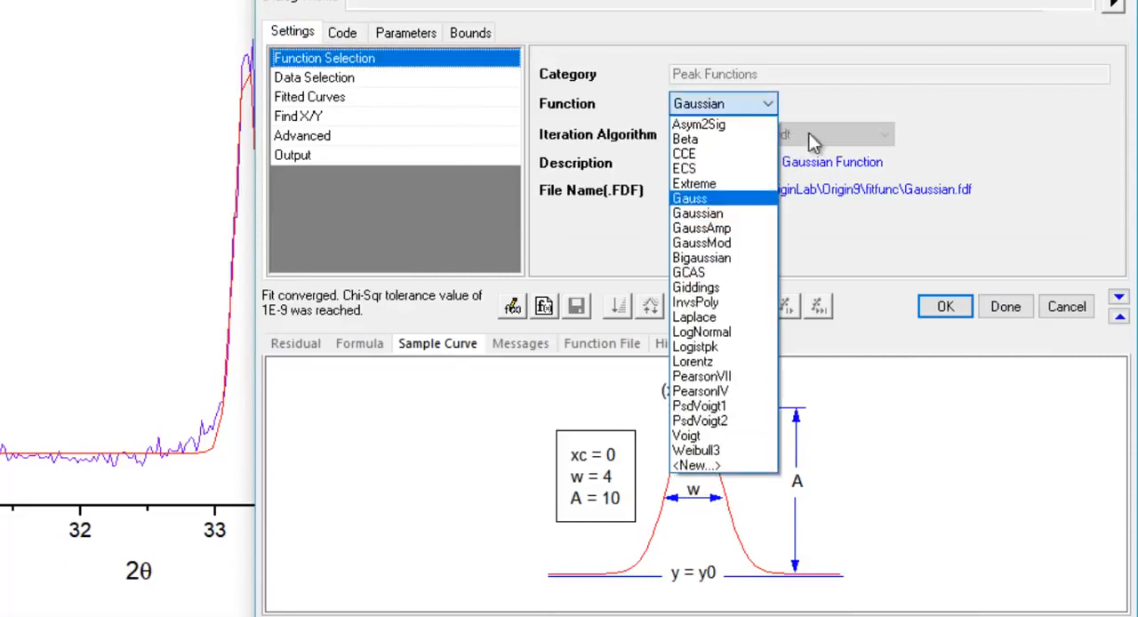
{"action": "left_click", "coordinate": [880, 104]}
Return to the fitted parameters including center and FWHM, and finish the fit to add its curve to the graph
{"action": "left_click", "coordinate": [939, 308]}
{"action": "left_click", "coordinate": [353, 29]}
{"action": "left_click", "coordinate": [402, 35]}
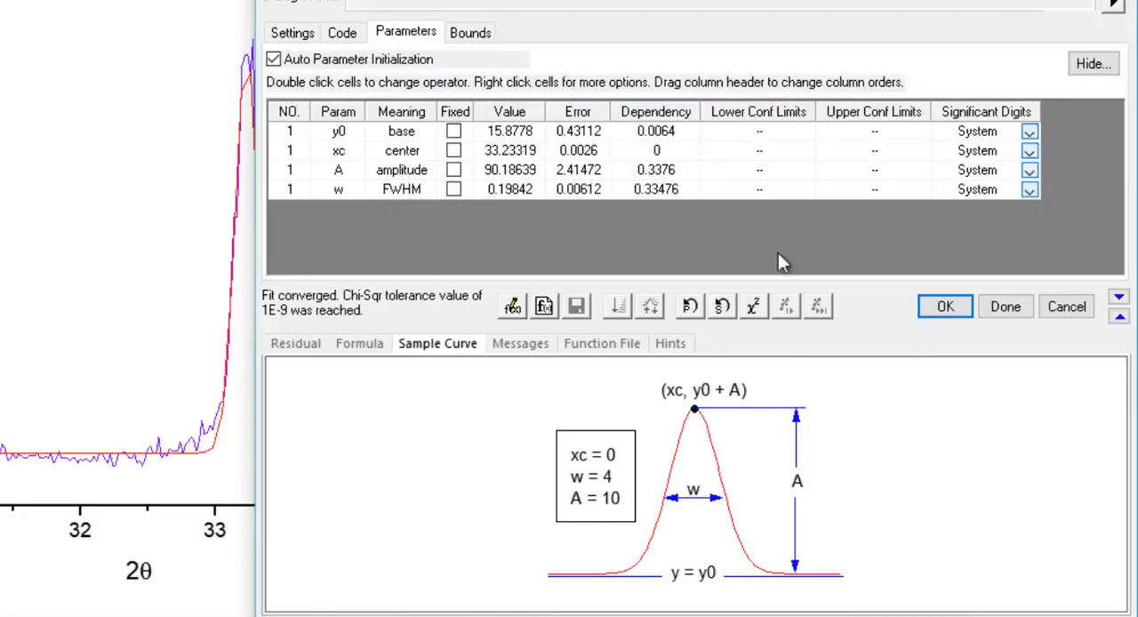
{"action": "left_click", "coordinate": [1008, 309]}
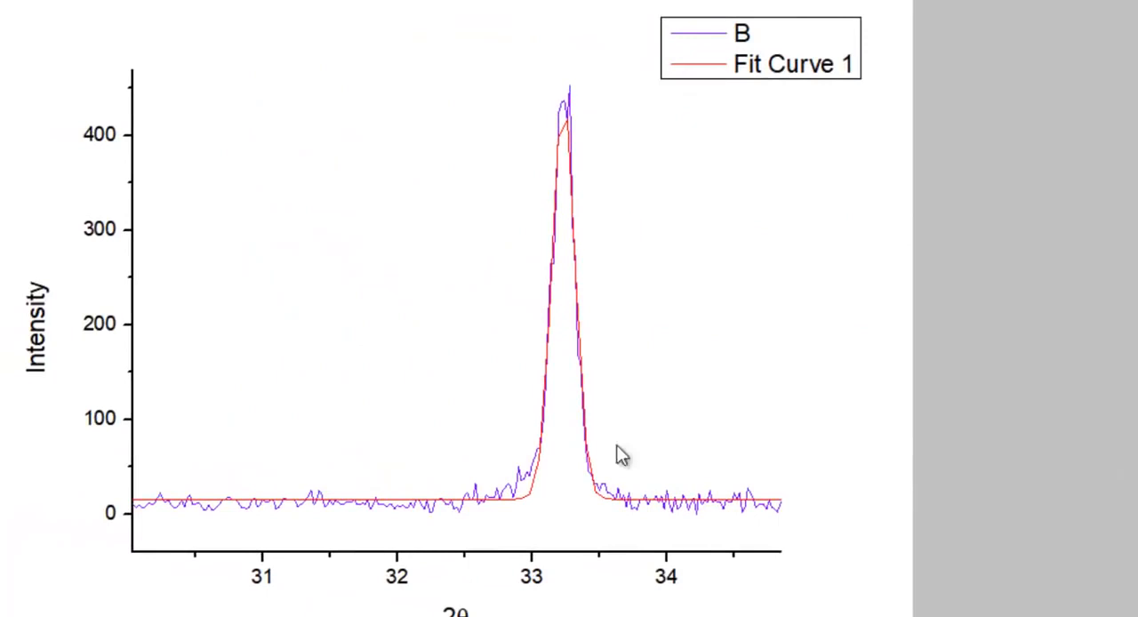
Examine the Gaussian fit's report sheet with its parameters, statistics, summary and ANOVA, plus the fitted curve data and source data sheets
{"action": "left_click", "coordinate": [649, 442]}
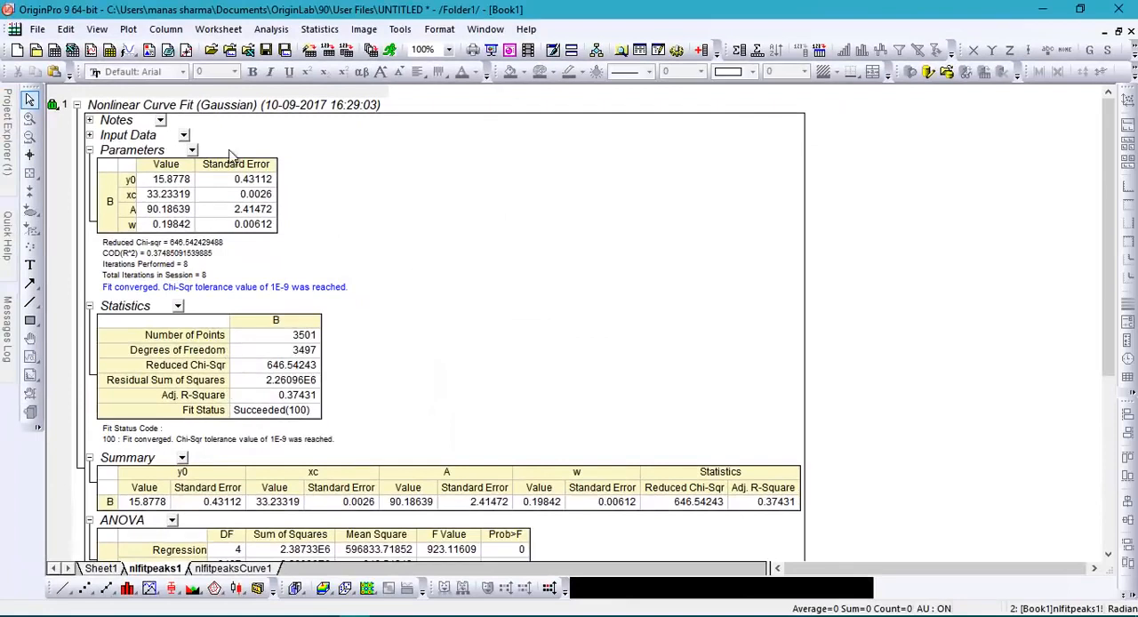
{"action": "scroll", "coordinate": [303, 371], "scroll_direction": "down", "scroll_amount": 1}
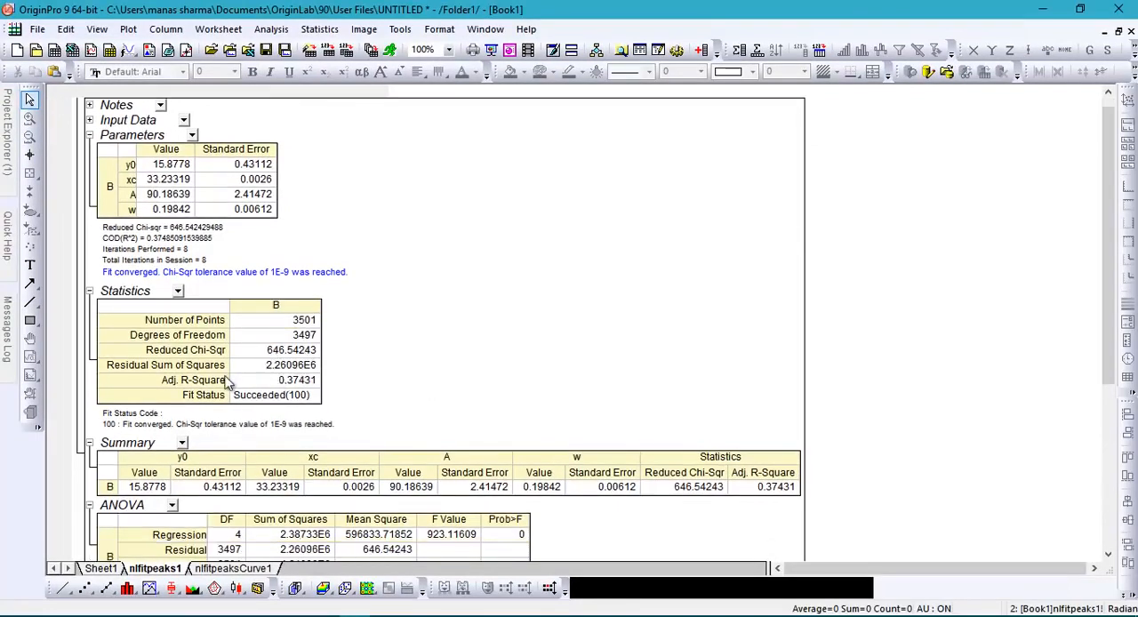
{"action": "scroll", "coordinate": [296, 375], "scroll_direction": "down", "scroll_amount": 5}
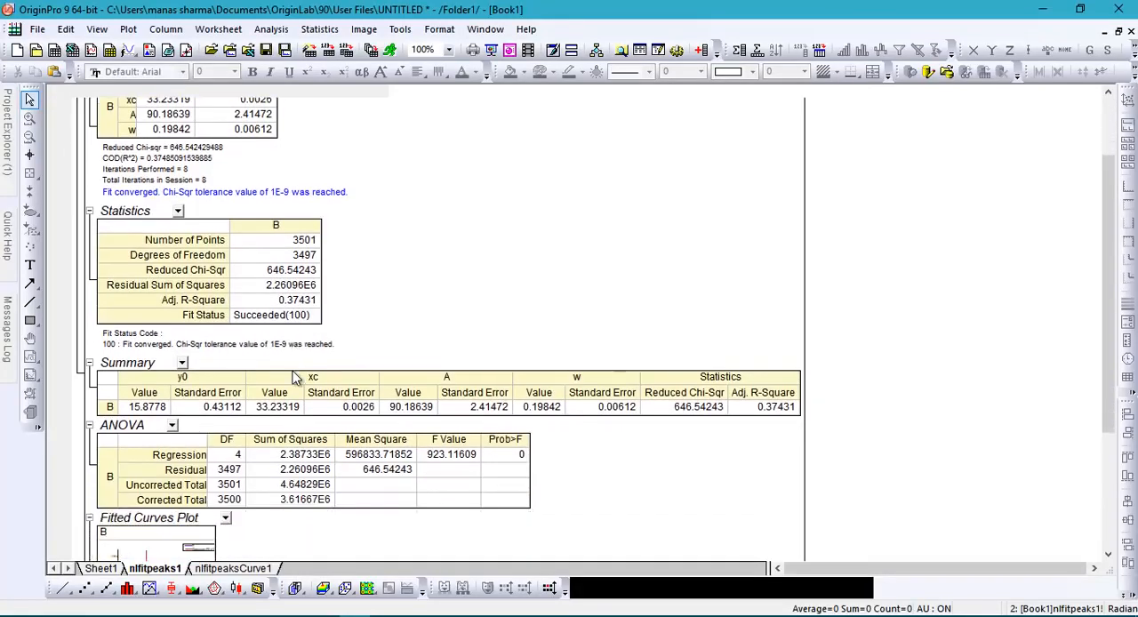
{"action": "scroll", "coordinate": [296, 378], "scroll_direction": "down", "scroll_amount": 4}
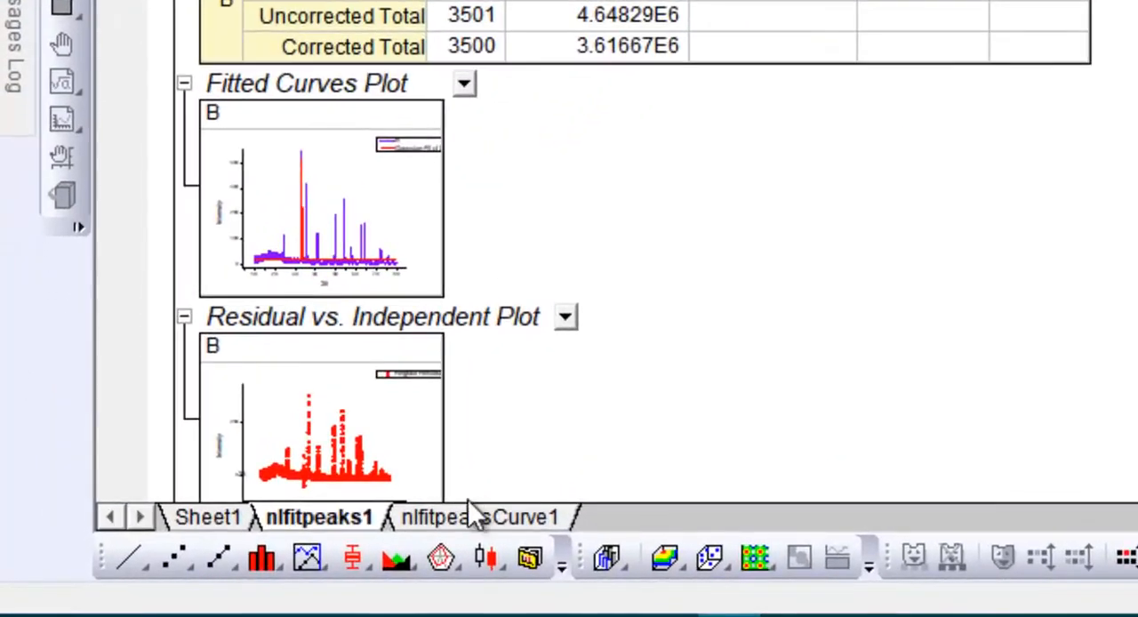
{"action": "left_click", "coordinate": [425, 517]}
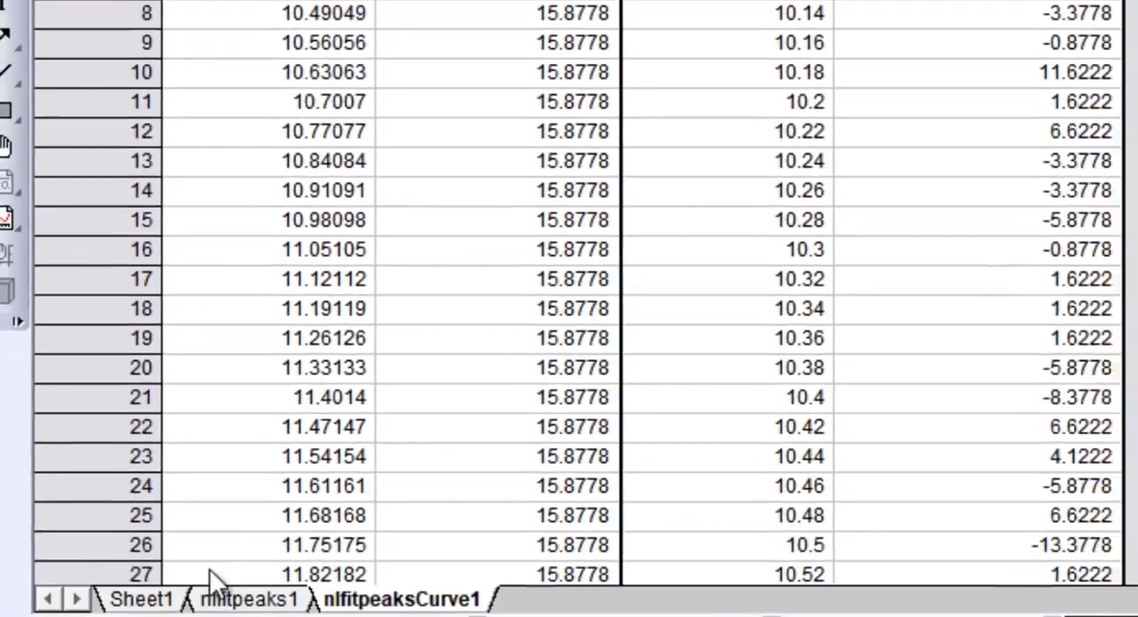
{"action": "left_click", "coordinate": [144, 599]}
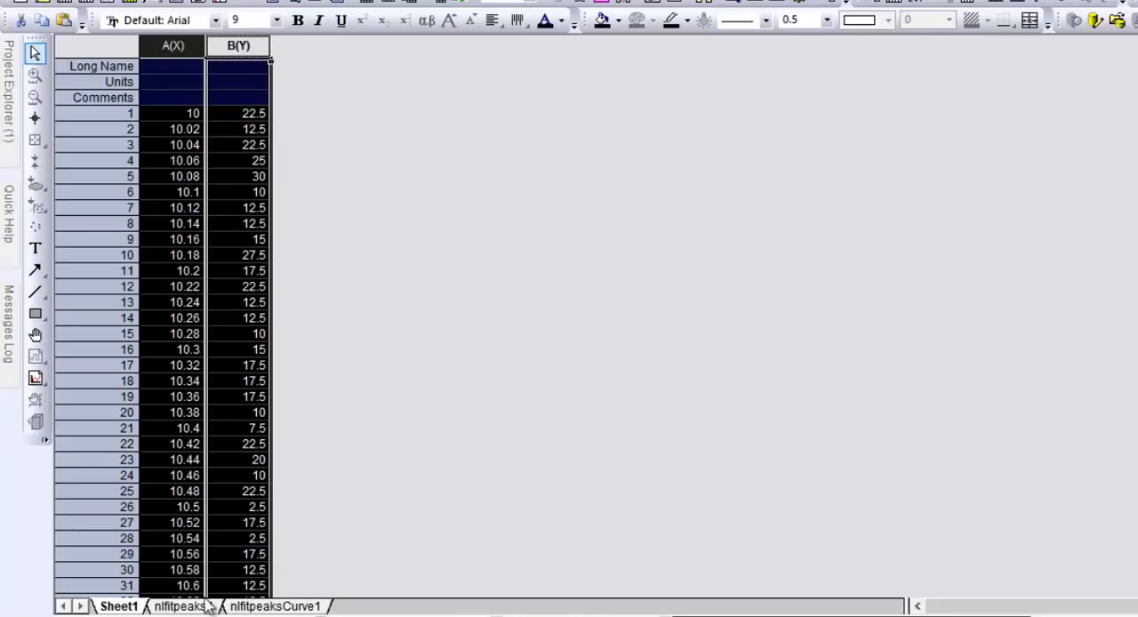
{"action": "left_click", "coordinate": [182, 605]}
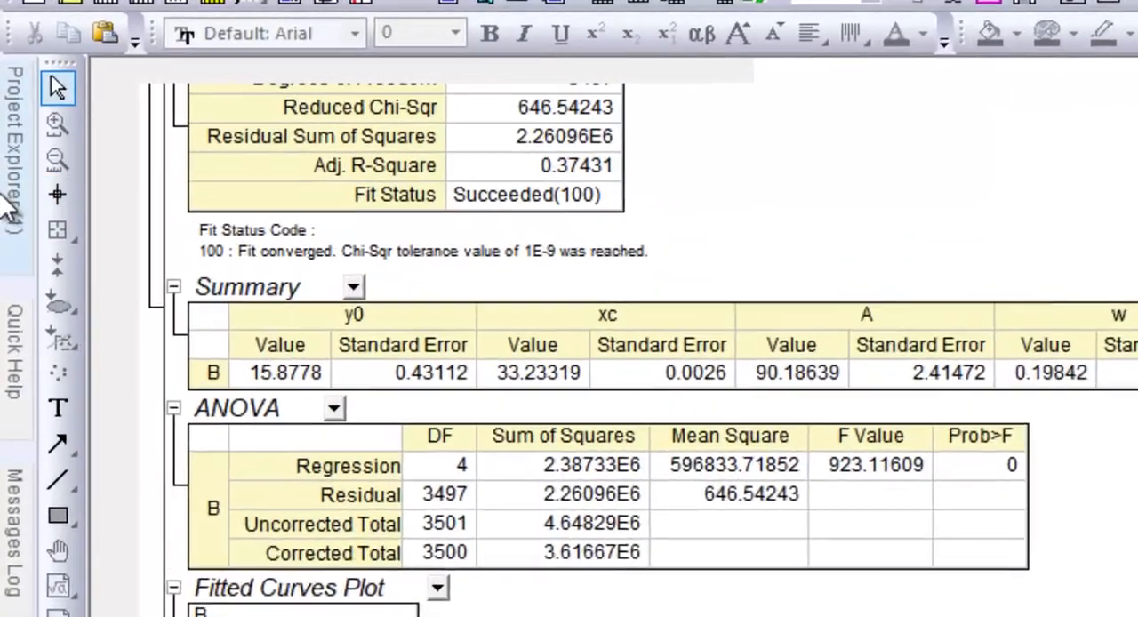
Return to Graph1, move the fit results table clear of the peak and legend, and enlarge it so it is readable
{"action": "mouse_move", "coordinate": [11, 124]}
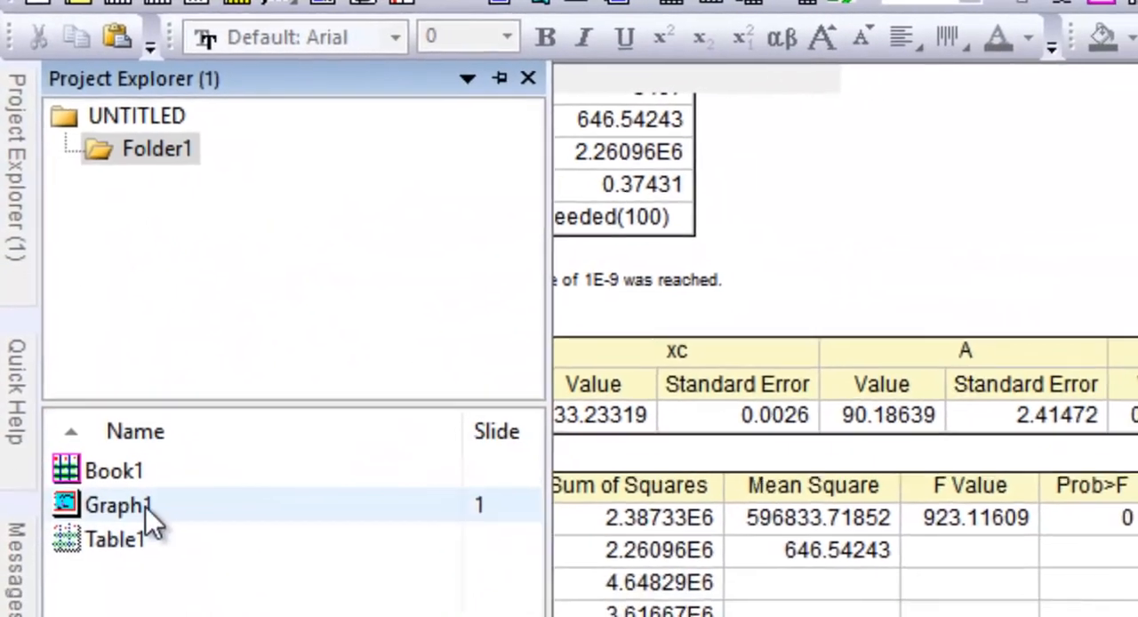
{"action": "double_click", "coordinate": [147, 514]}
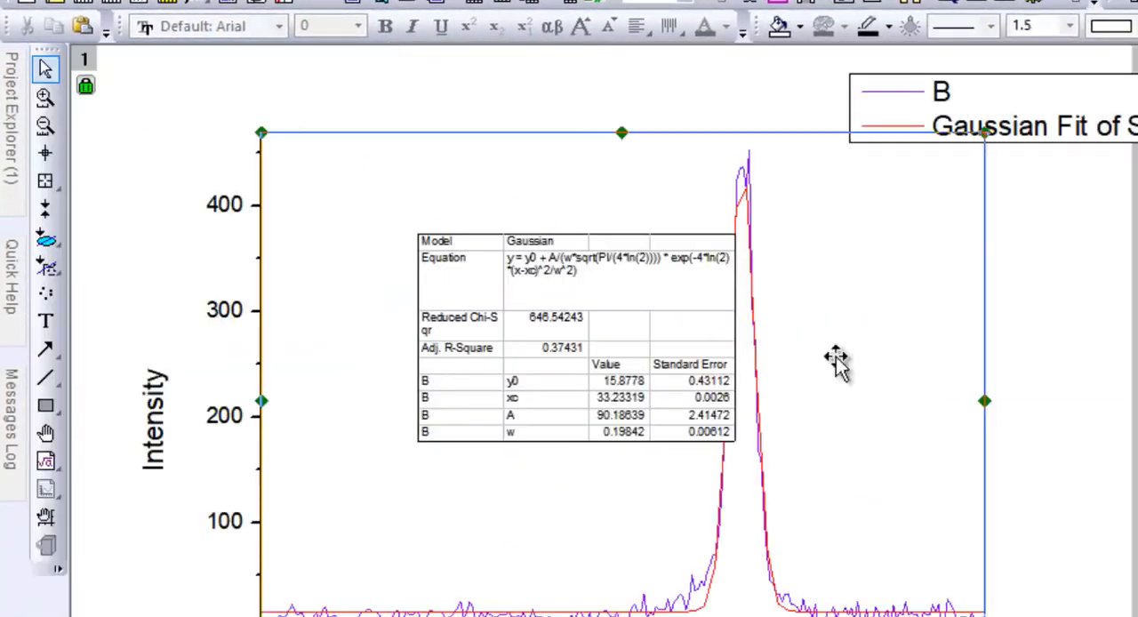
{"action": "left_click_drag", "start_coordinate": [616, 294], "coordinate": [1092, 391]}
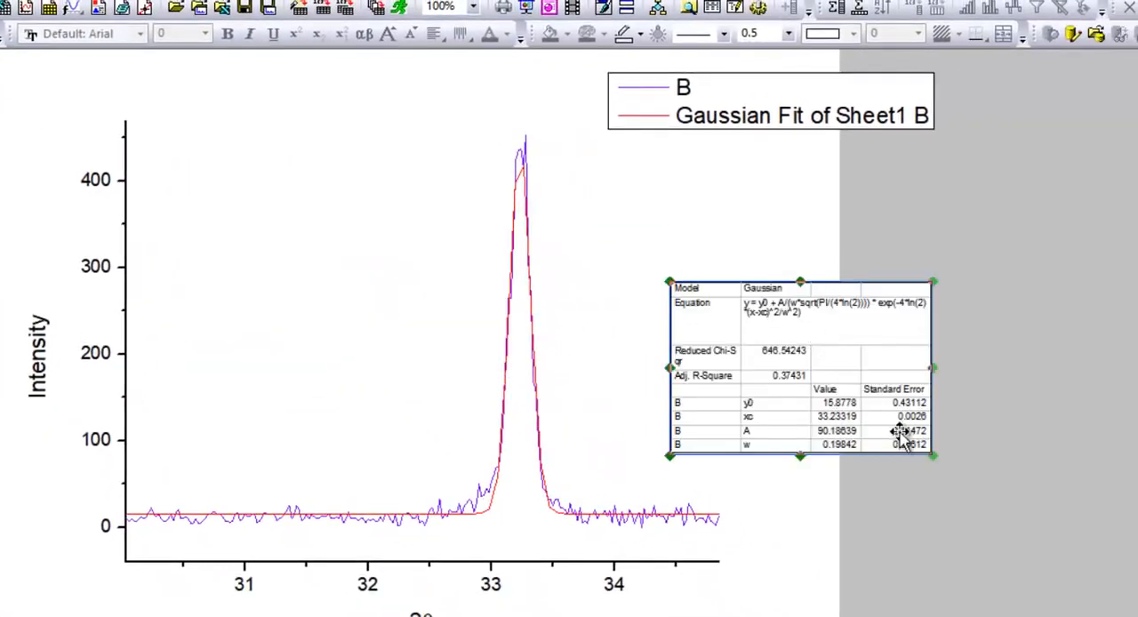
{"action": "left_click_drag", "start_coordinate": [932, 455], "coordinate": [1123, 522]}
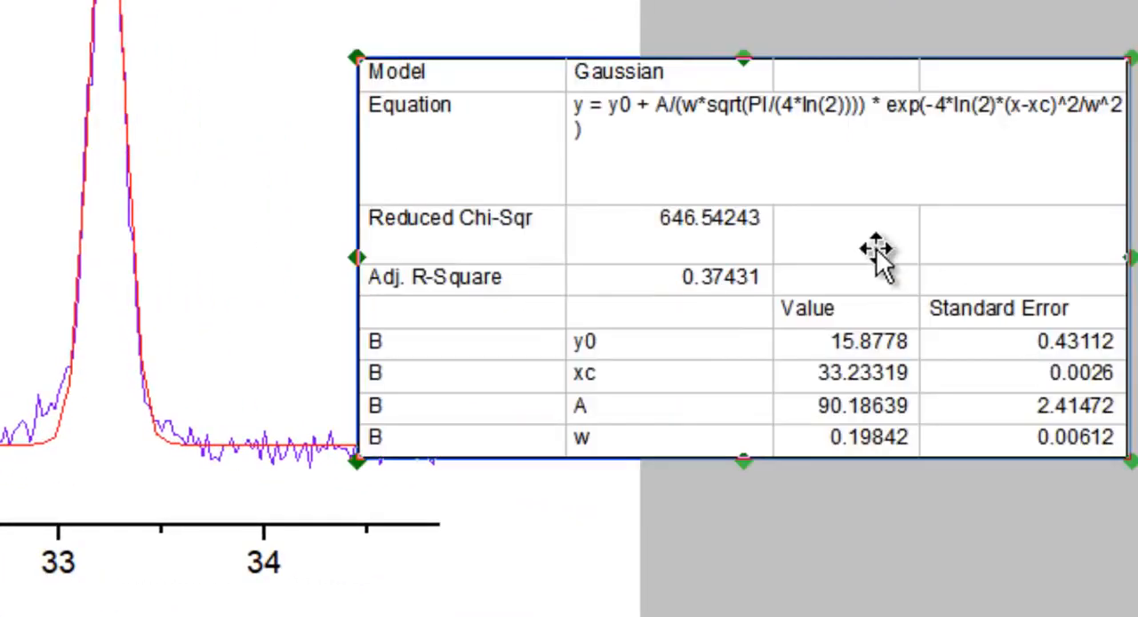
{"action": "left_click_drag", "start_coordinate": [876, 253], "coordinate": [949, 96]}
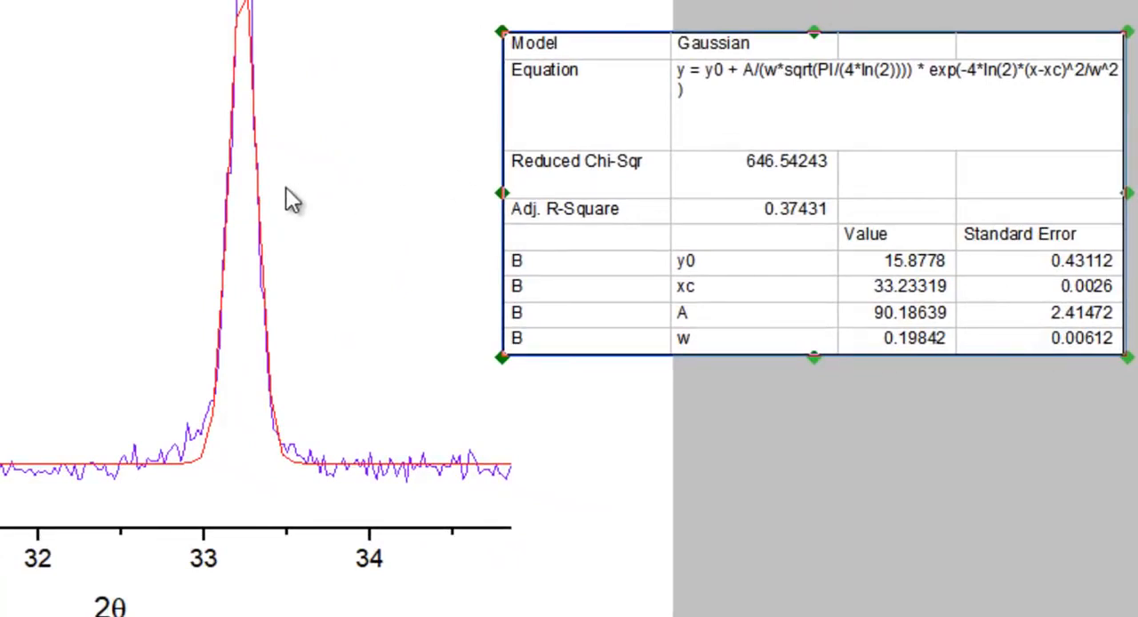
{"action": "left_click", "coordinate": [775, 98]}
{"action": "left_click_drag", "start_coordinate": [775, 98], "coordinate": [868, 85]}
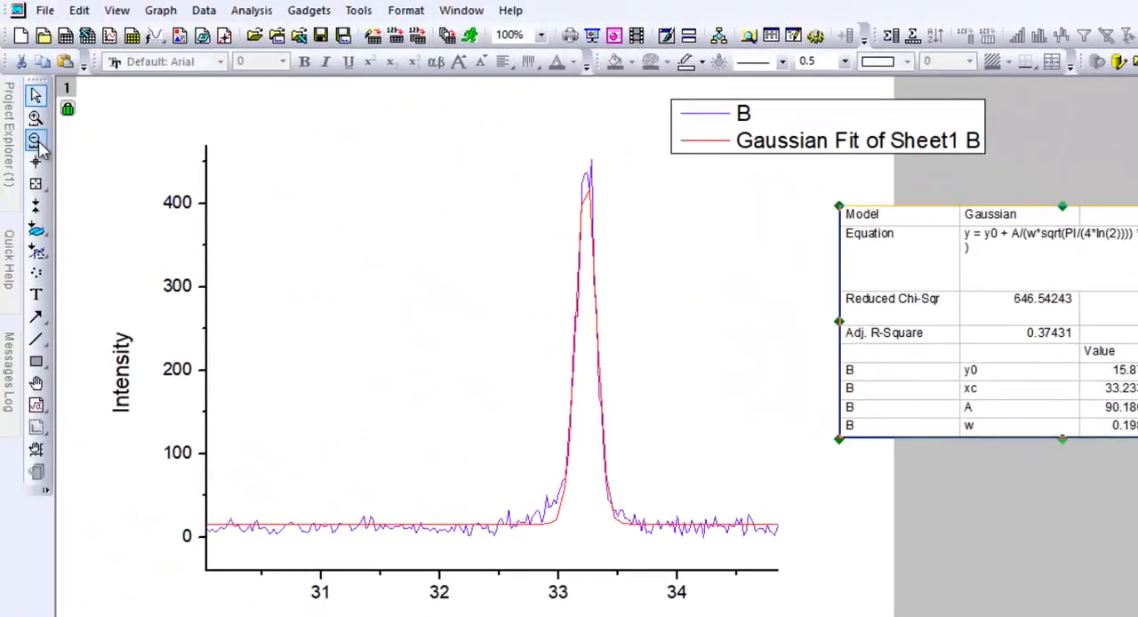
Plot the data columns A(X) and B(Y) of Sheet1 in Book1 as a new line graph
{"action": "left_click", "coordinate": [38, 147]}
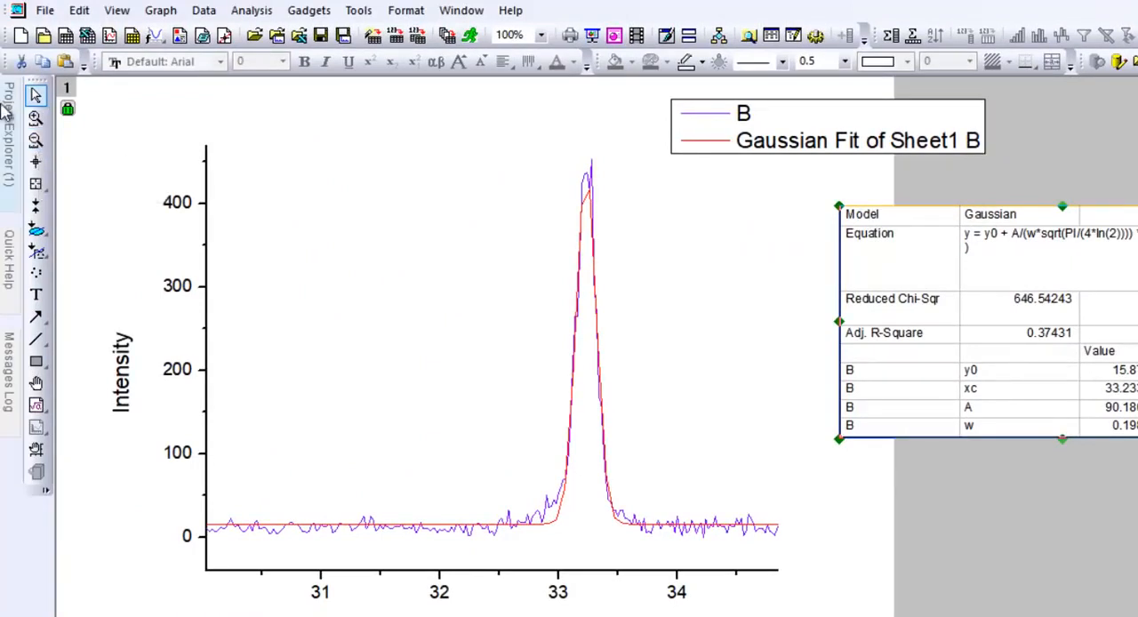
{"action": "mouse_move", "coordinate": [5, 108]}
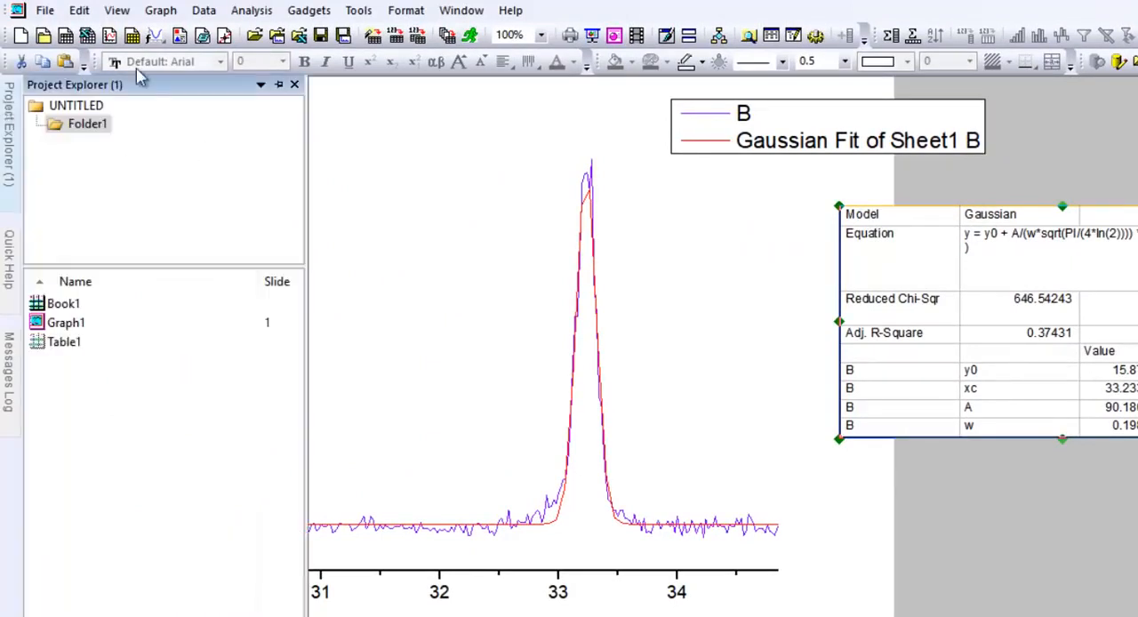
{"action": "double_click", "coordinate": [59, 303]}
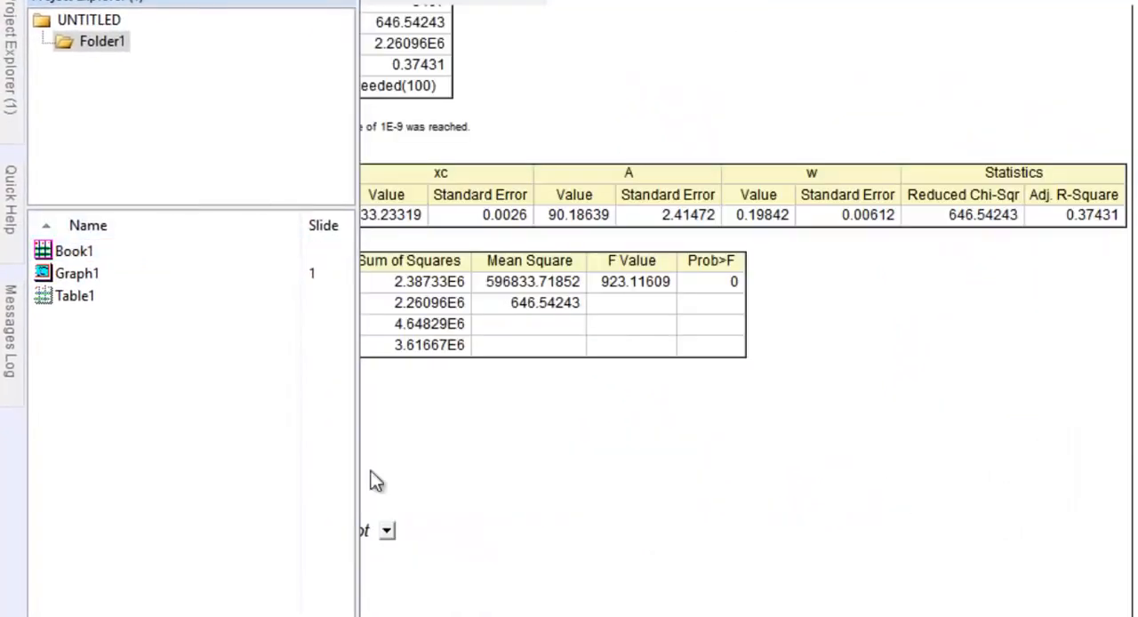
{"action": "left_click", "coordinate": [133, 593]}
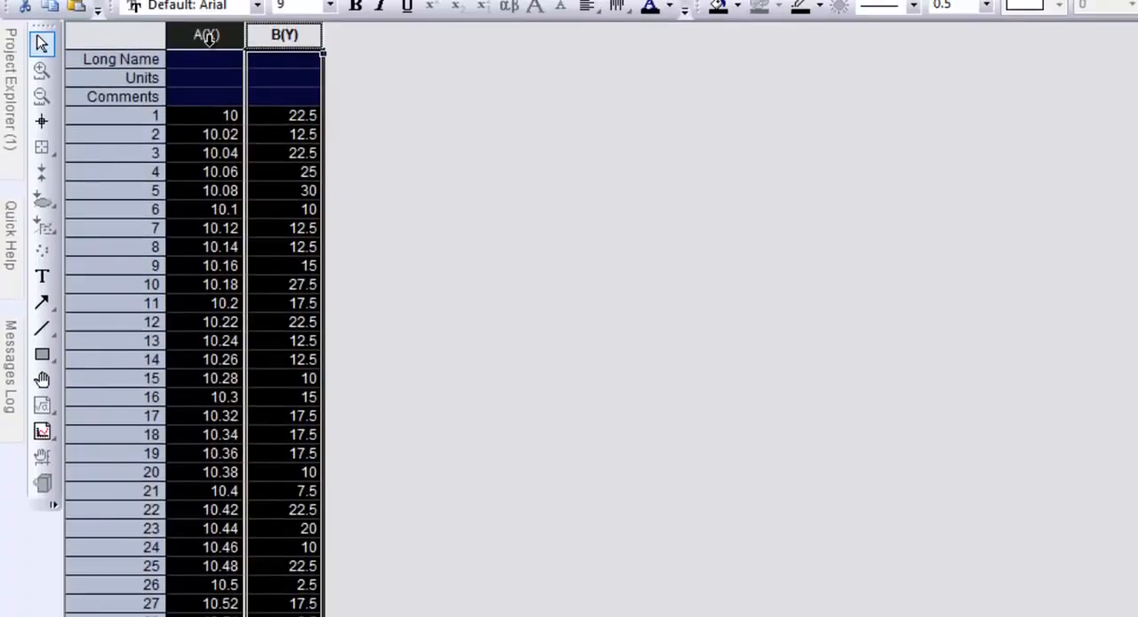
{"action": "right_click", "coordinate": [207, 36]}
{"action": "mouse_move", "coordinate": [469, 1]}
{"action": "mouse_move", "coordinate": [611, 1]}
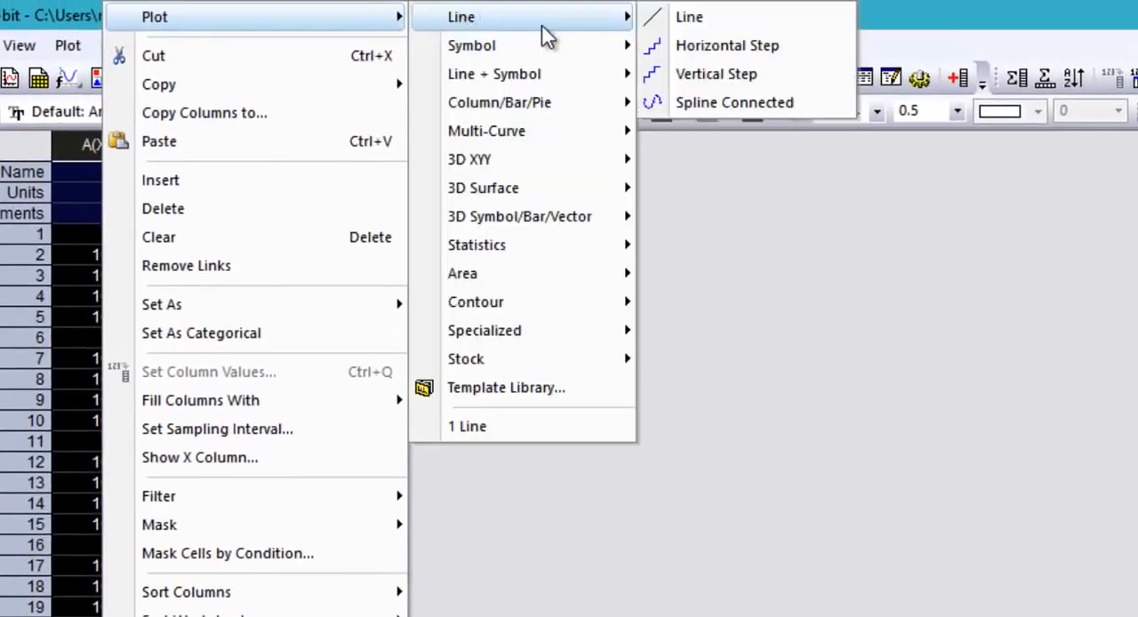
{"action": "left_click", "coordinate": [667, 25]}
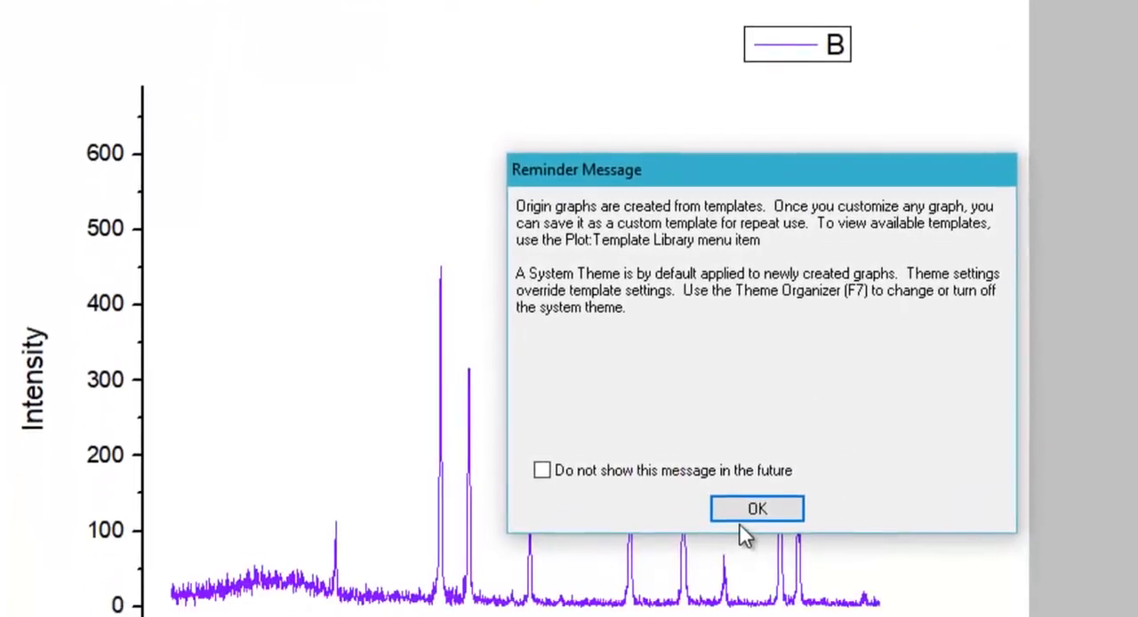
{"action": "left_click", "coordinate": [744, 610]}
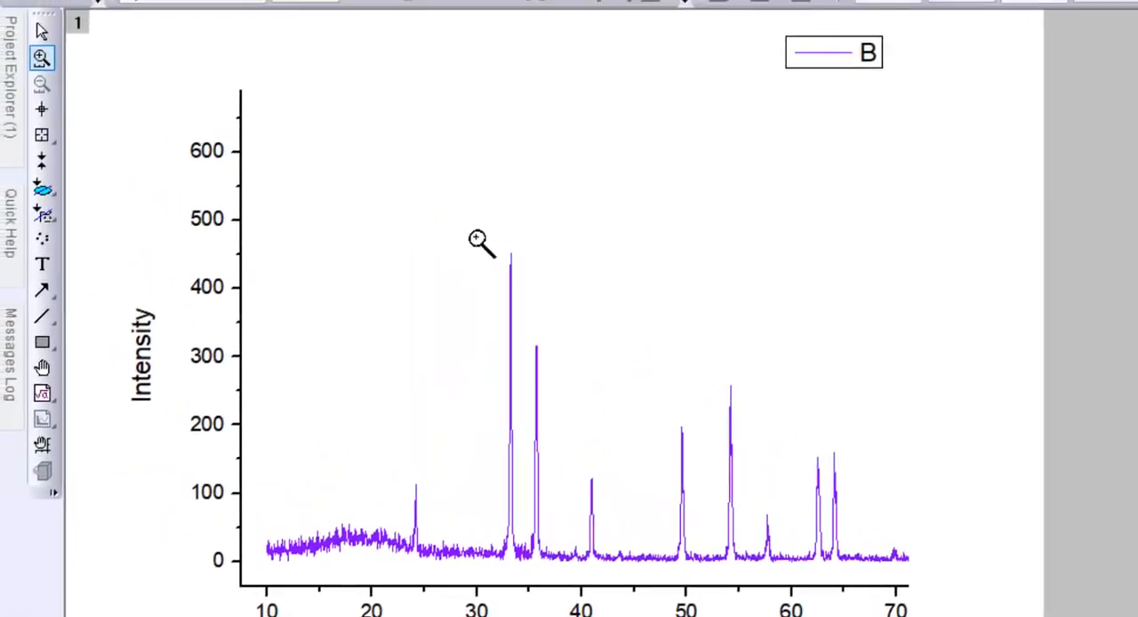
Zoom the new graph to the three peaks between about 30 and 44, and start a Multiple Peak Fit with Gaussian as peak function
{"action": "left_click_drag", "start_coordinate": [474, 238], "coordinate": [628, 567]}
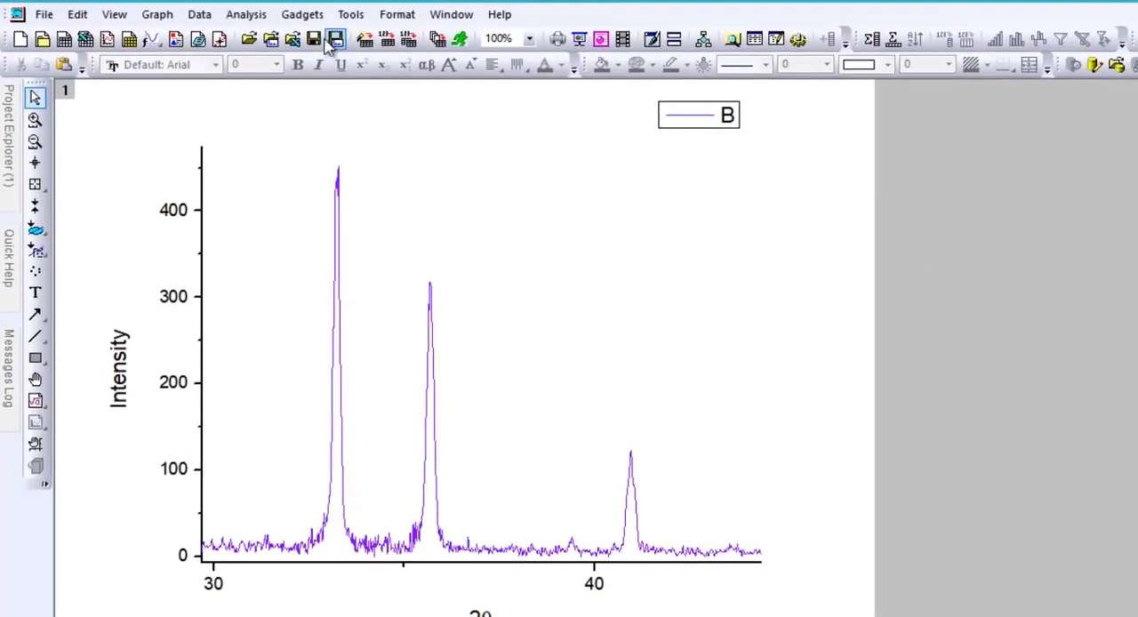
{"action": "left_click", "coordinate": [246, 15]}
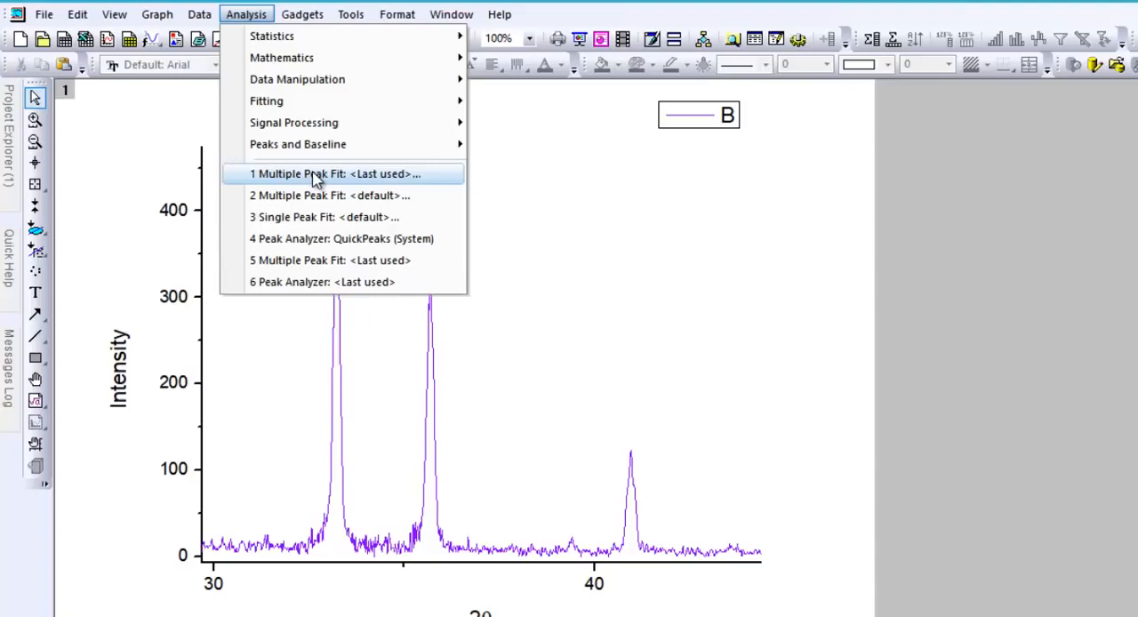
{"action": "mouse_move", "coordinate": [356, 147]}
{"action": "mouse_move", "coordinate": [592, 156]}
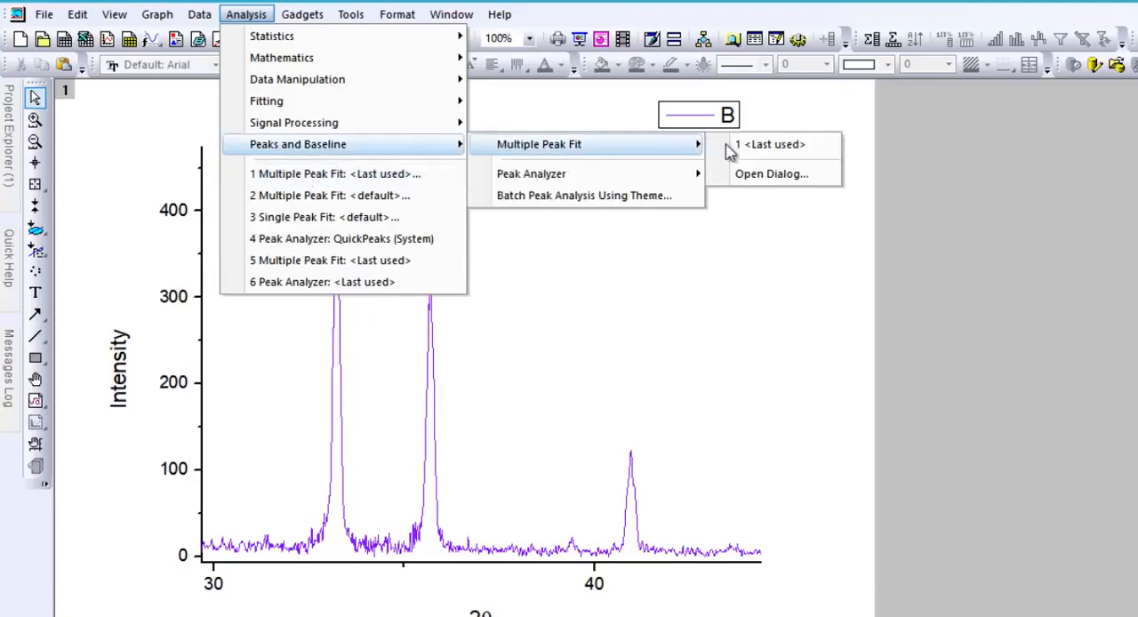
{"action": "left_click", "coordinate": [740, 175]}
{"action": "left_click", "coordinate": [644, 388]}
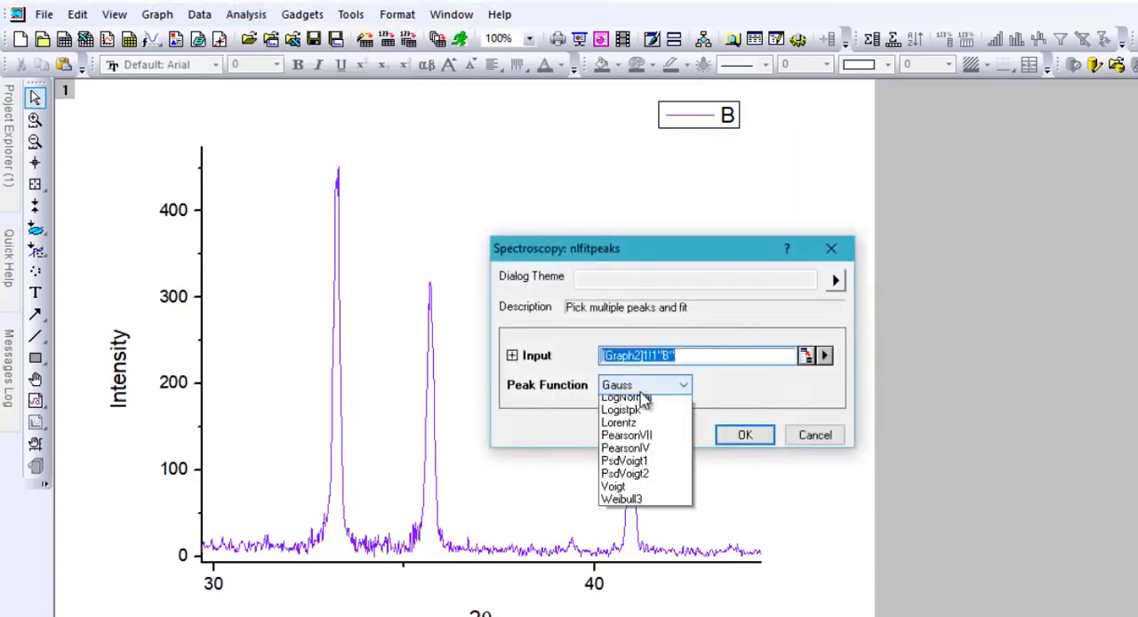
{"action": "scroll", "coordinate": [644, 400], "scroll_direction": "up", "scroll_amount": 5}
{"action": "left_click", "coordinate": [624, 483]}
{"action": "left_click", "coordinate": [732, 441]}
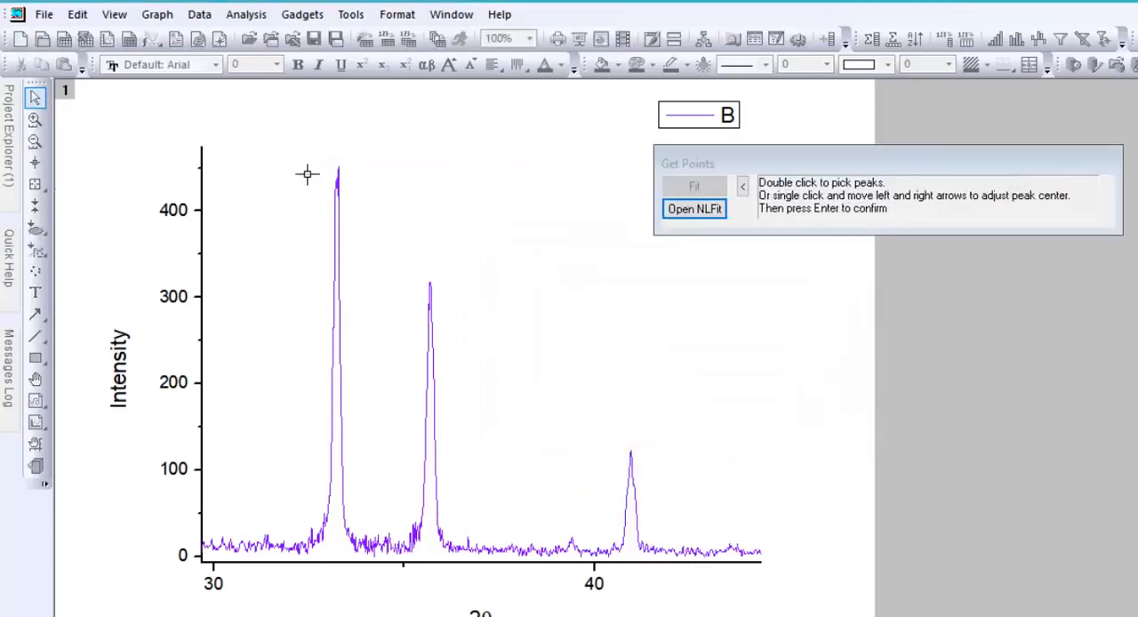
Try to fit the three picked peaks near 33.24, 35.69 and 40.90 until converged, then abort the iterations and cancel the fit
{"action": "double_click", "coordinate": [337, 165]}
{"action": "double_click", "coordinate": [430, 286]}
{"action": "double_click", "coordinate": [629, 449]}
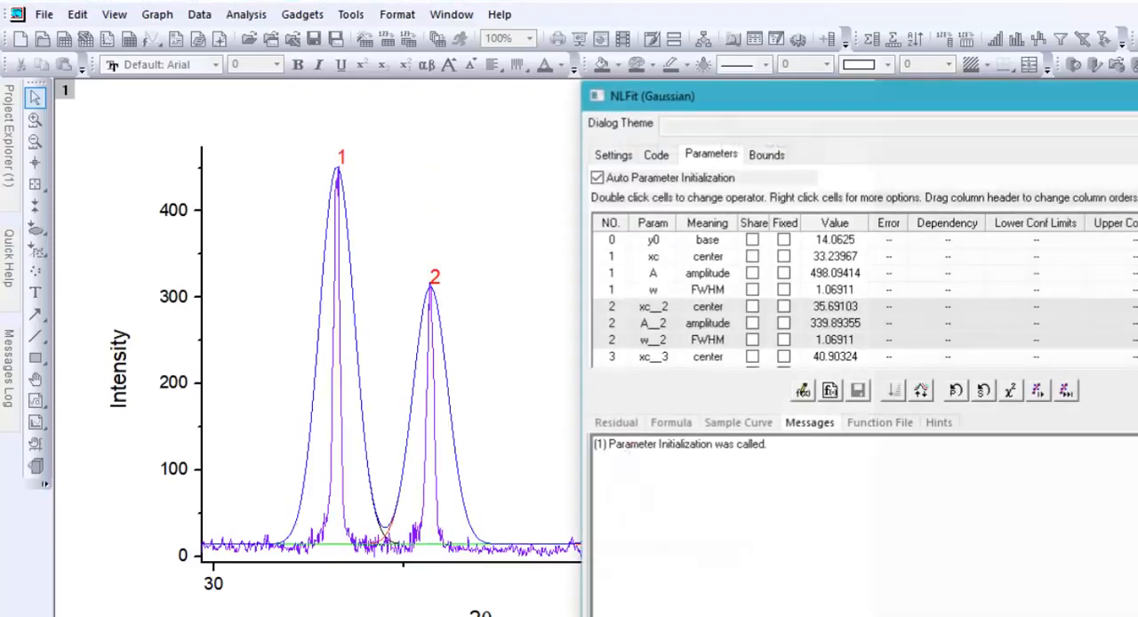
{"action": "left_click", "coordinate": [1067, 391]}
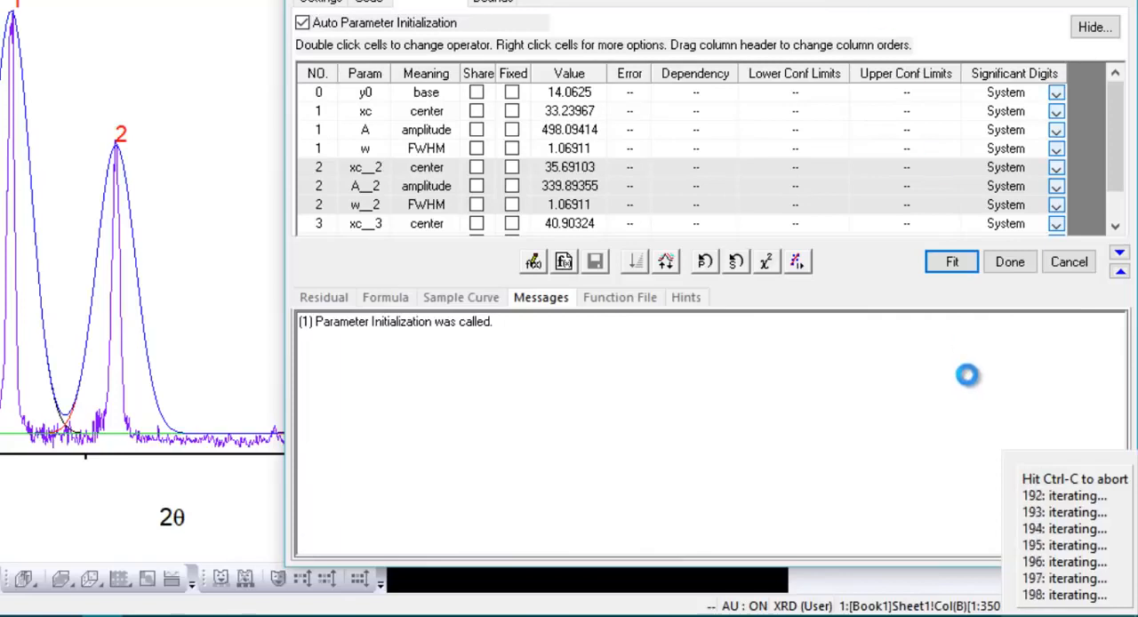
{"action": "key", "text": "ctrl+c"}
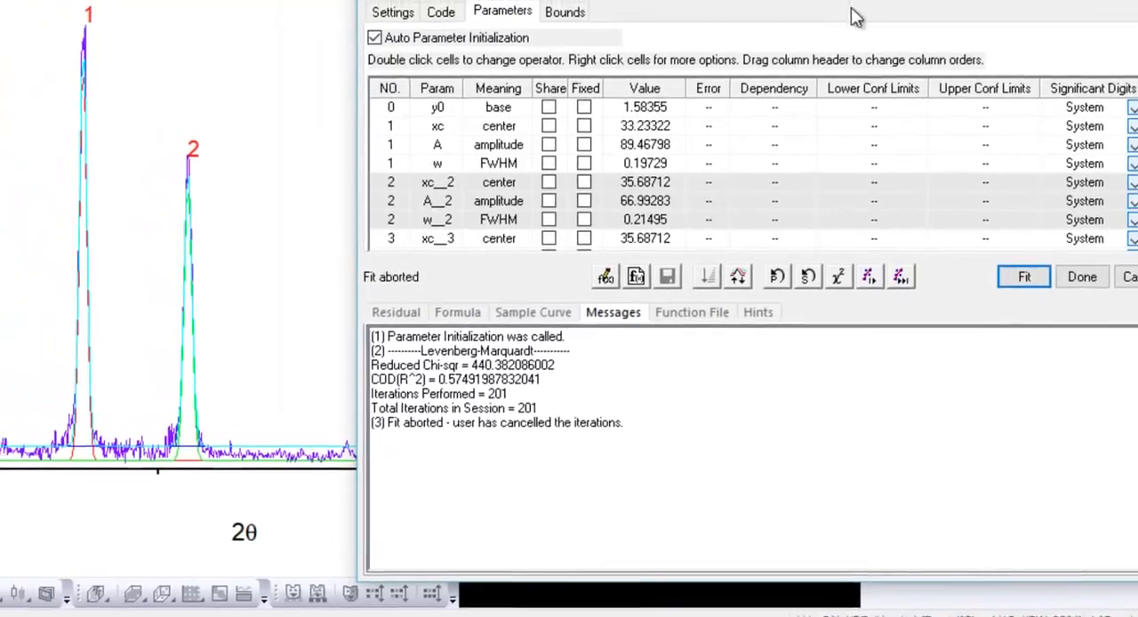
{"action": "left_click_drag", "start_coordinate": [851, 11], "coordinate": [1049, 39]}
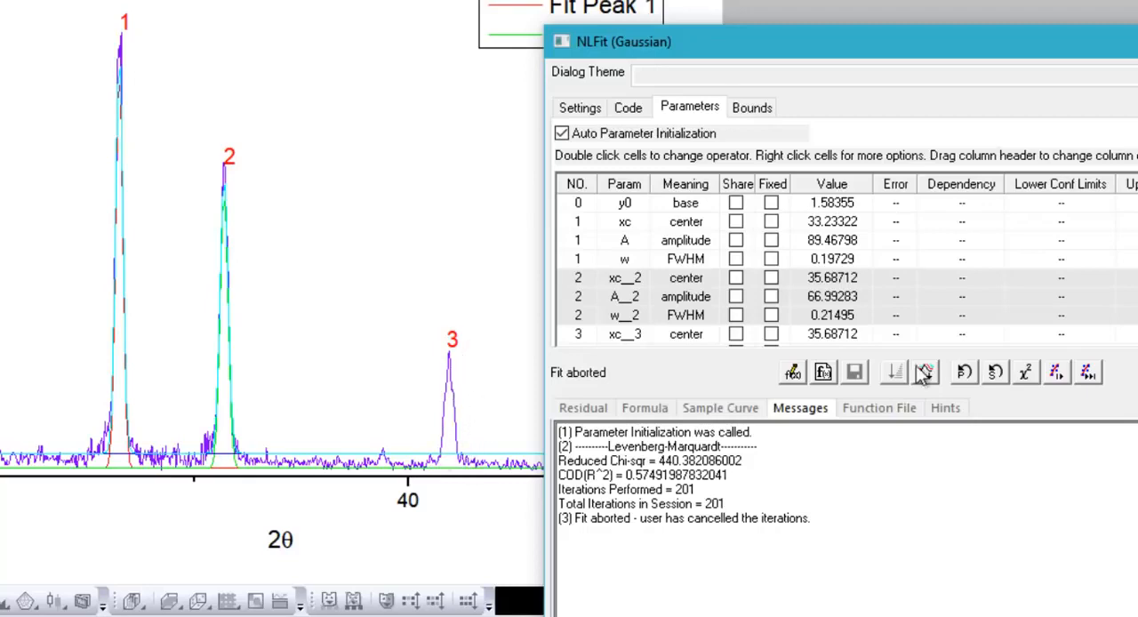
{"action": "left_click_drag", "start_coordinate": [1091, 49], "coordinate": [787, 48]}
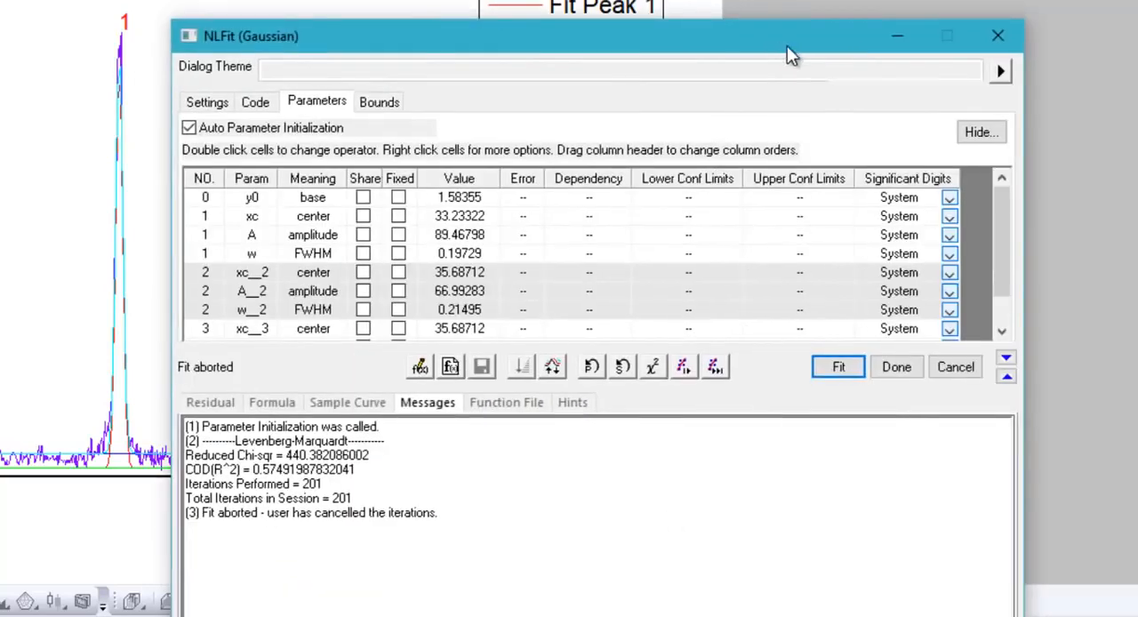
{"action": "left_click", "coordinate": [955, 367]}
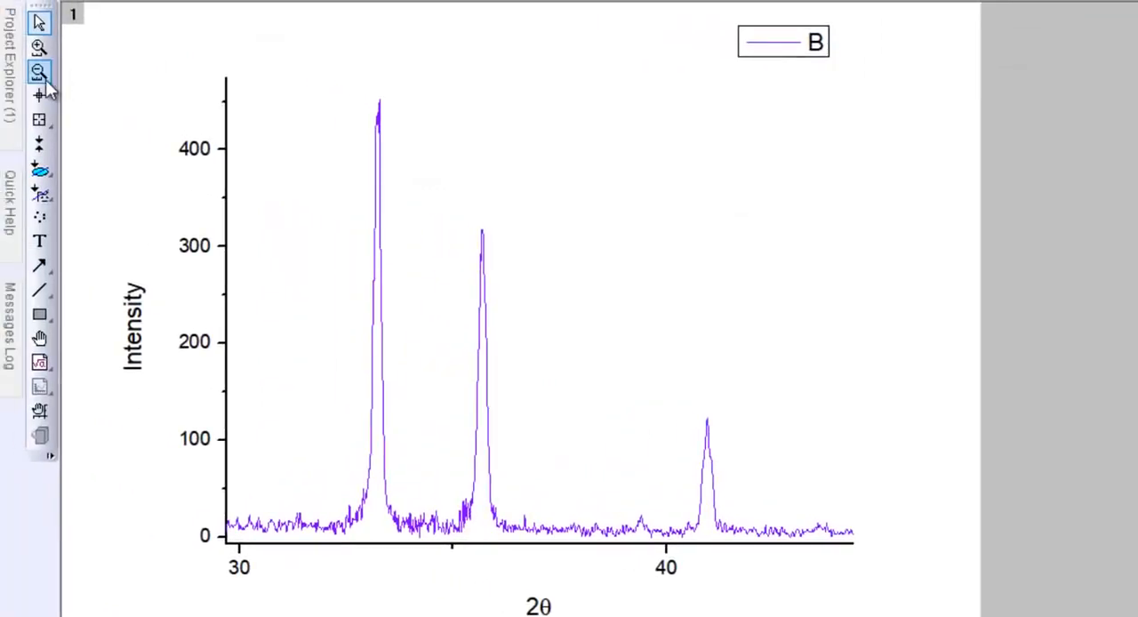
Reset the graph's axis range and zoom it to only the two strongest peaks, near 33 and 36
{"action": "left_click", "coordinate": [45, 78]}
{"action": "left_click", "coordinate": [39, 47]}
{"action": "left_click_drag", "start_coordinate": [442, 205], "coordinate": [529, 524]}
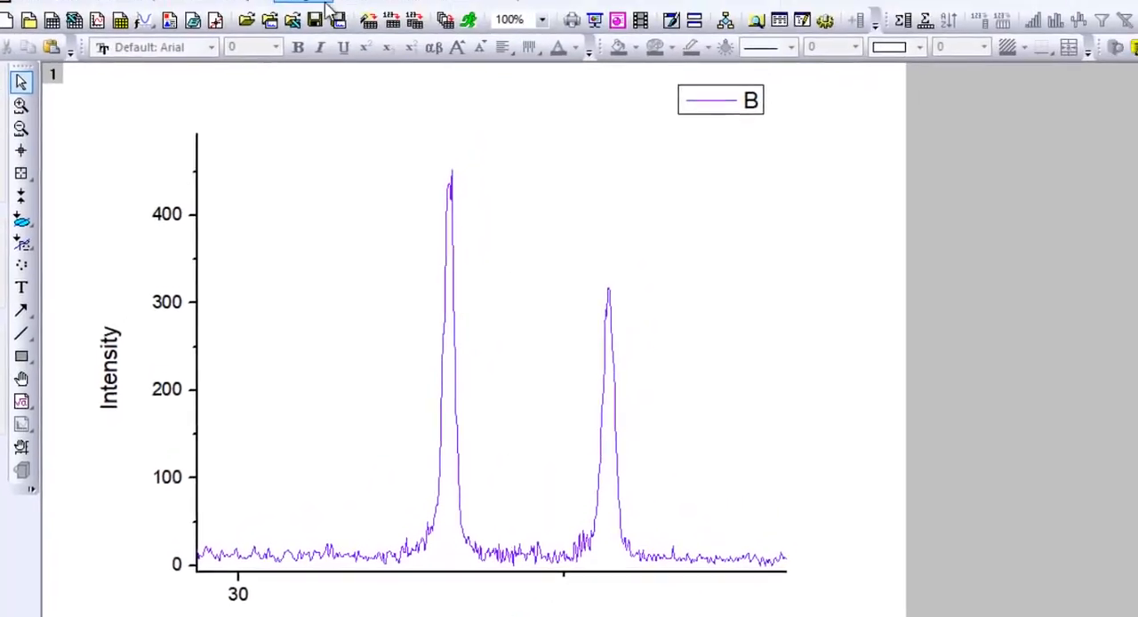
Start a Multiple Peak Fit on curve B of the zoomed graph with Gaussian as the peak function
{"action": "left_click", "coordinate": [233, 15]}
{"action": "mouse_move", "coordinate": [312, 152]}
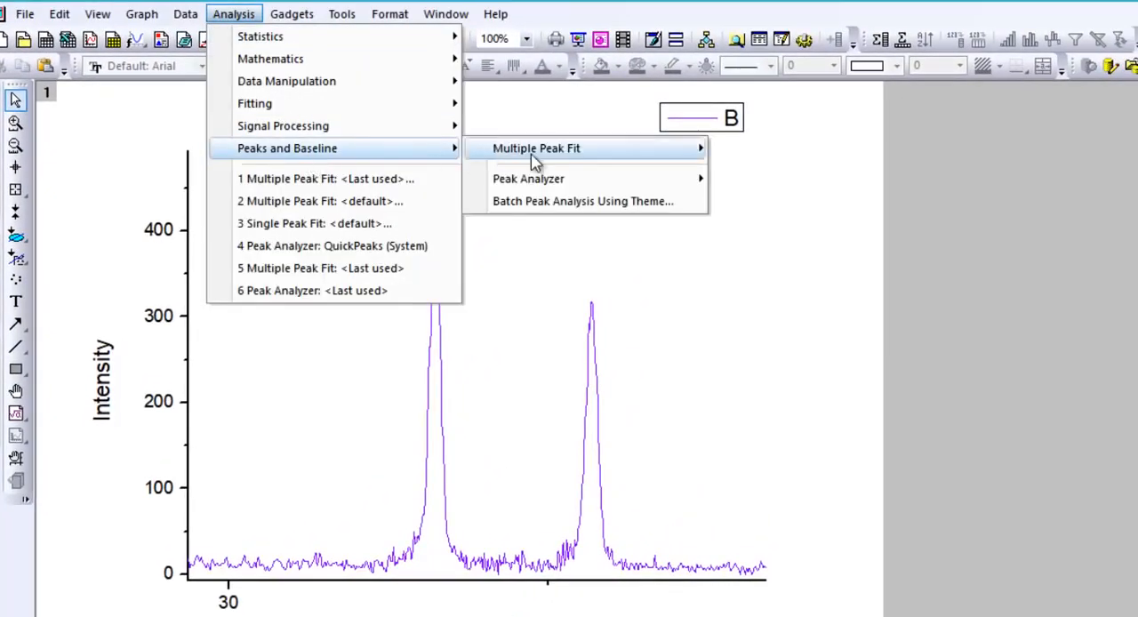
{"action": "mouse_move", "coordinate": [541, 153]}
{"action": "left_click", "coordinate": [795, 178]}
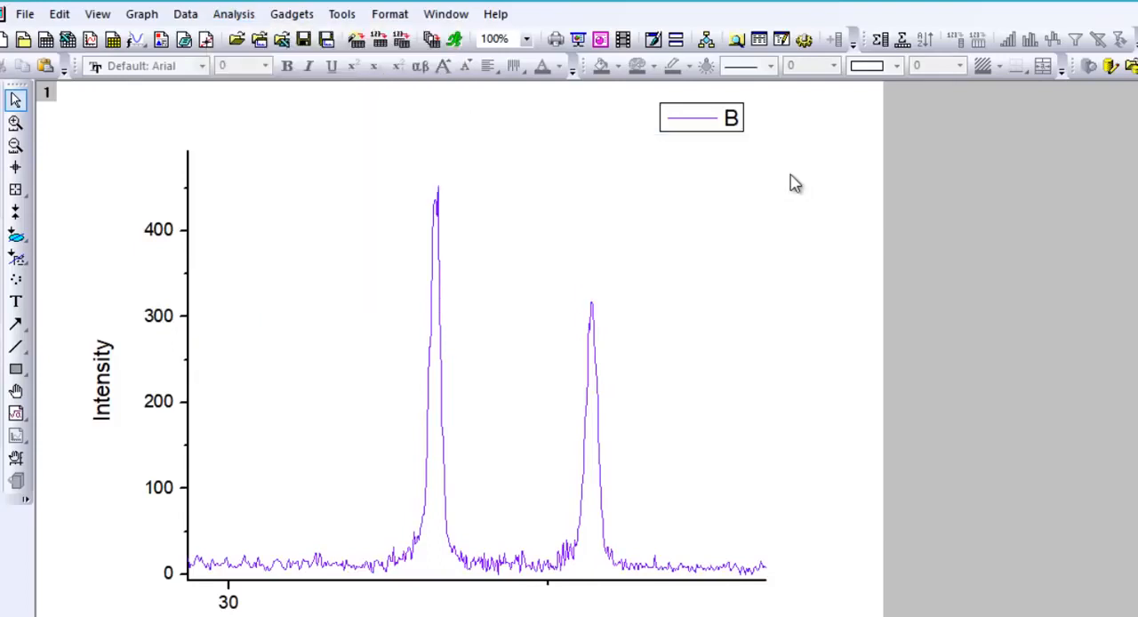
{"action": "left_click", "coordinate": [673, 405]}
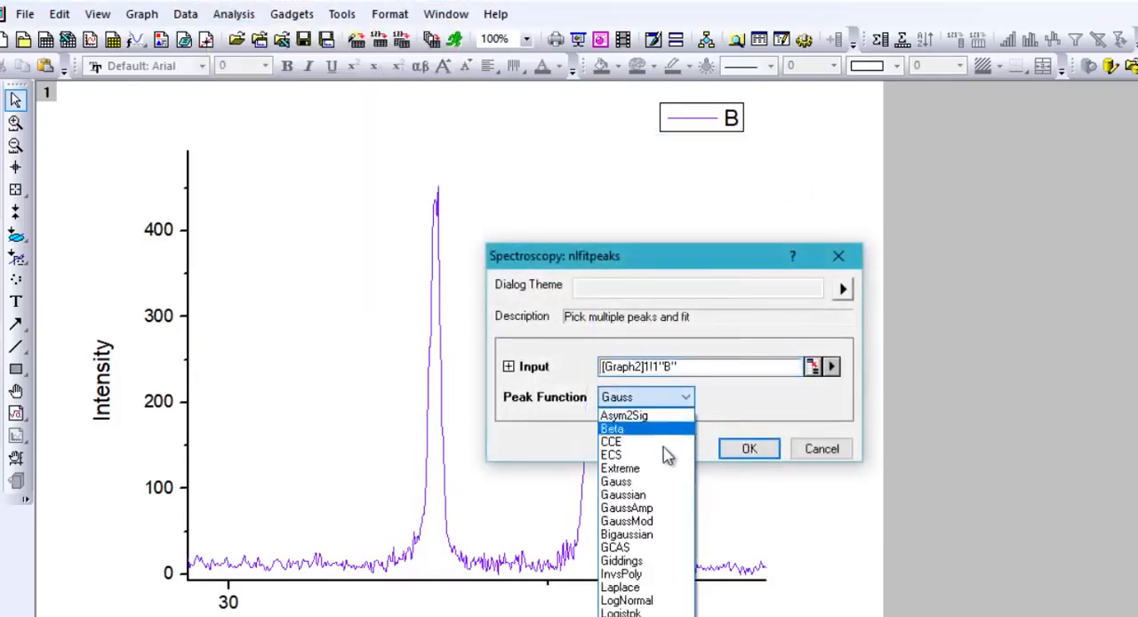
{"action": "left_click", "coordinate": [656, 498]}
{"action": "left_click", "coordinate": [727, 450]}
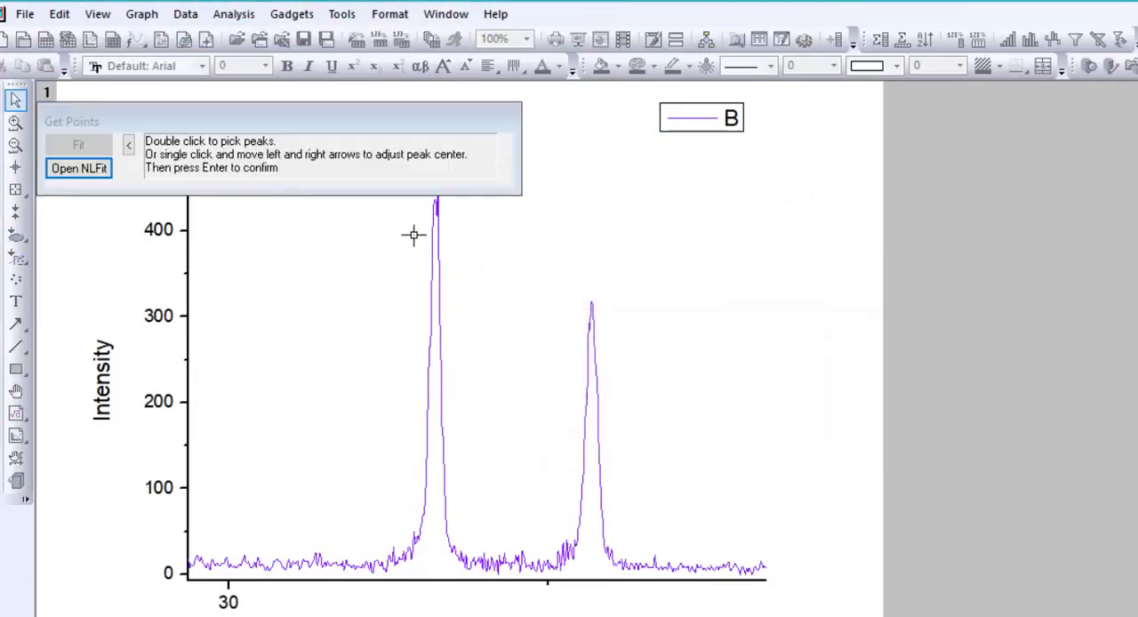
Pick the two peaks at about 33.22 and 35.71 and run the Gaussian fit on them until converged
{"action": "double_click", "coordinate": [435, 200]}
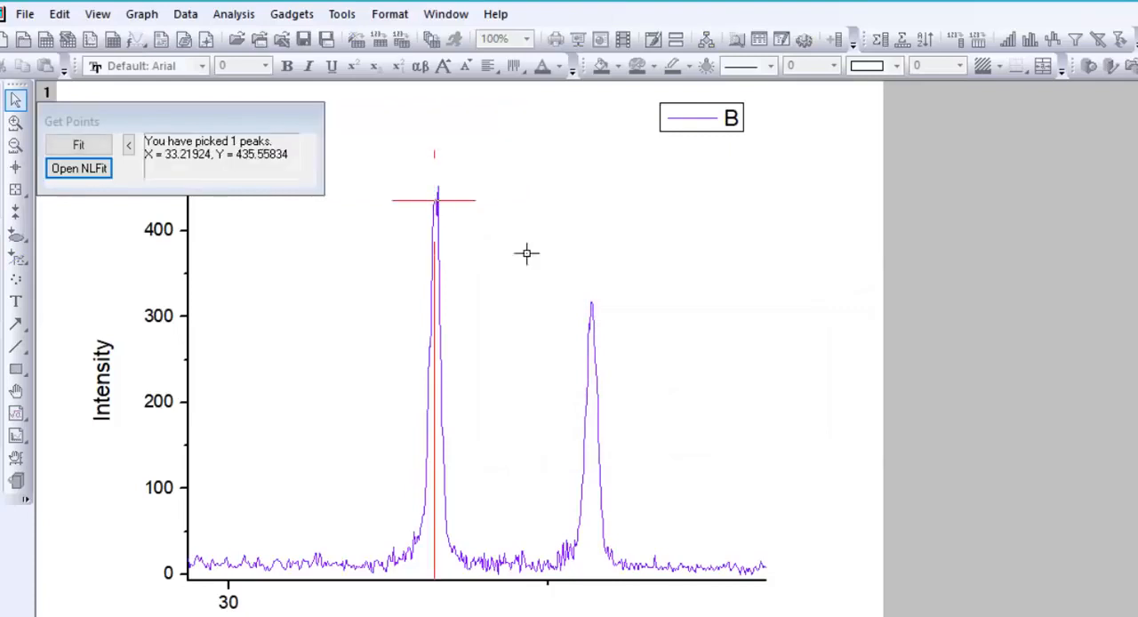
{"action": "double_click", "coordinate": [592, 303]}
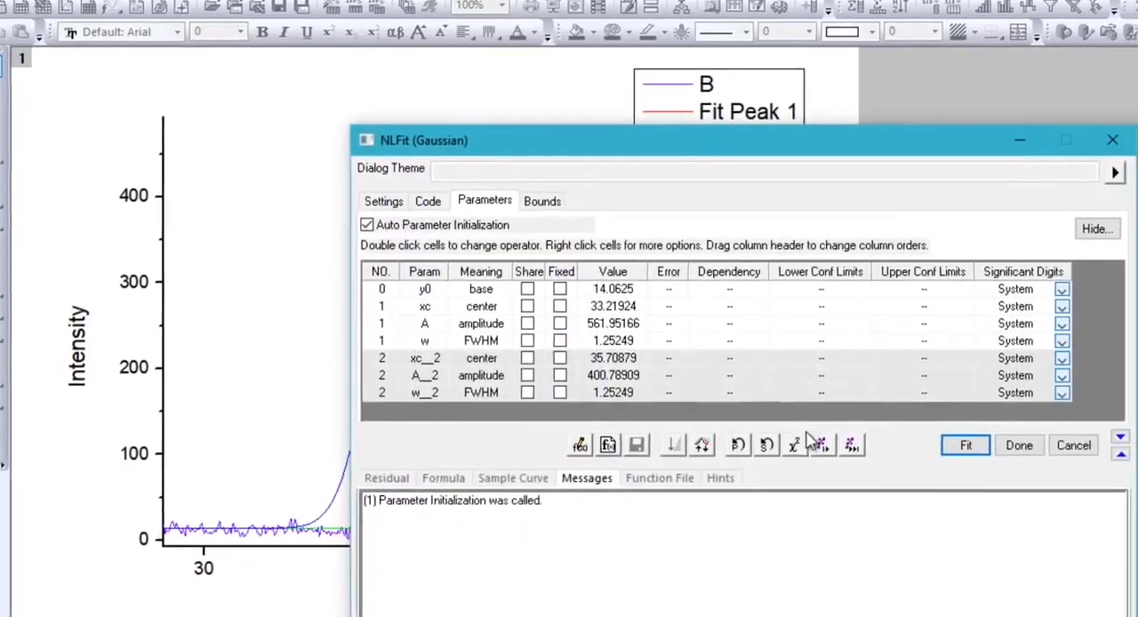
{"action": "left_click", "coordinate": [851, 444]}
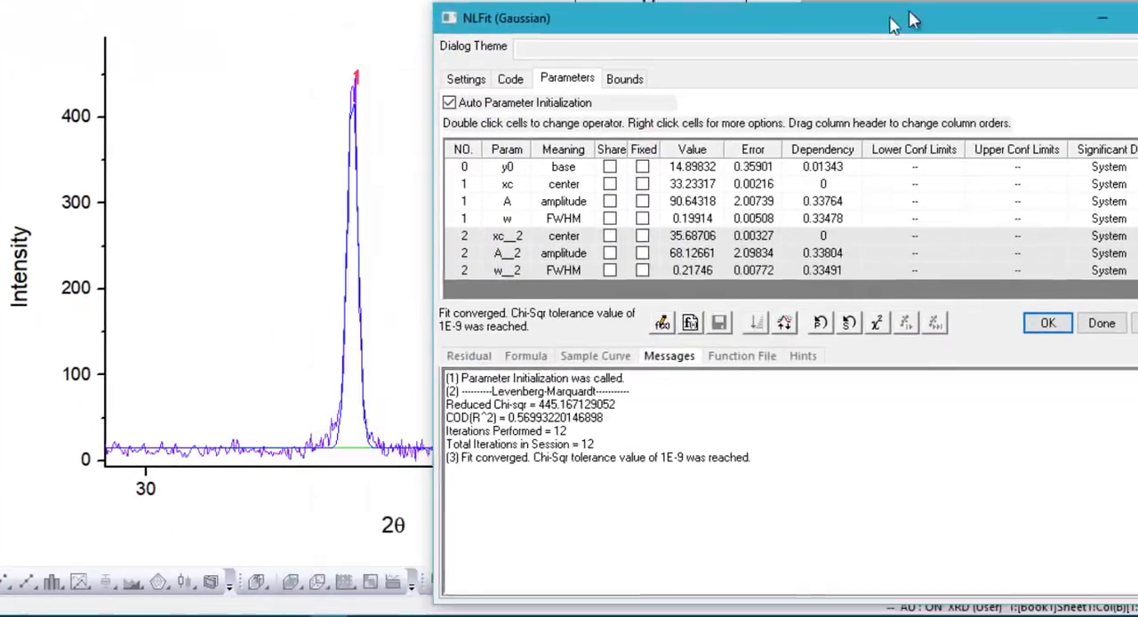
Compare the fitted curves with both peaks on the graph, then finish the fit and open its report sheet
{"action": "left_click_drag", "start_coordinate": [893, 24], "coordinate": [1090, 0]}
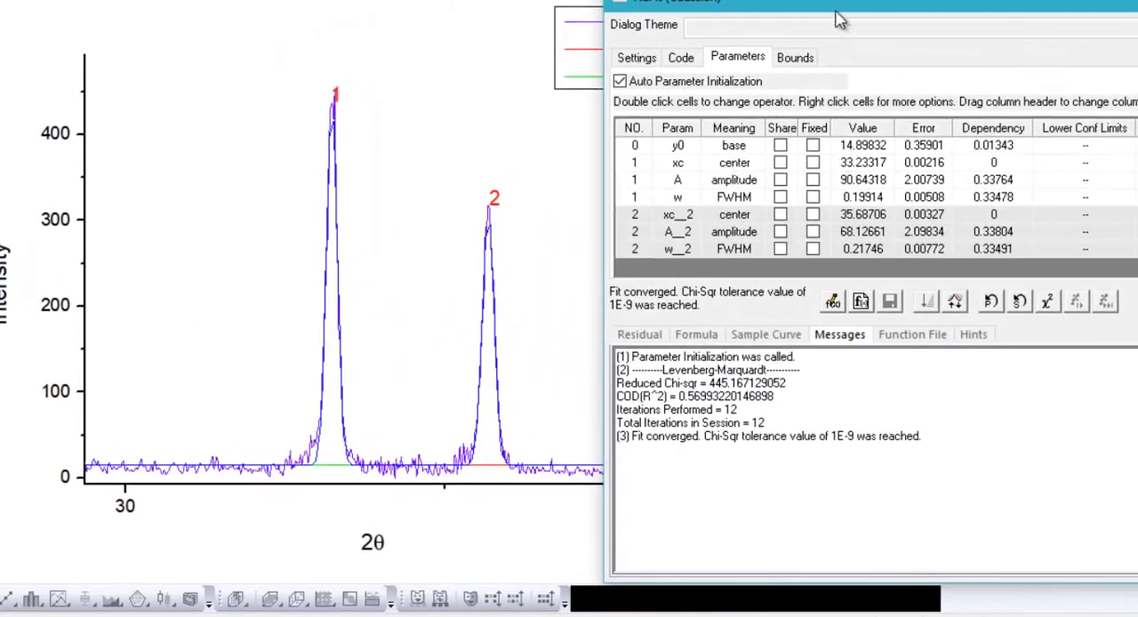
{"action": "left_click_drag", "start_coordinate": [1069, 13], "coordinate": [731, 33]}
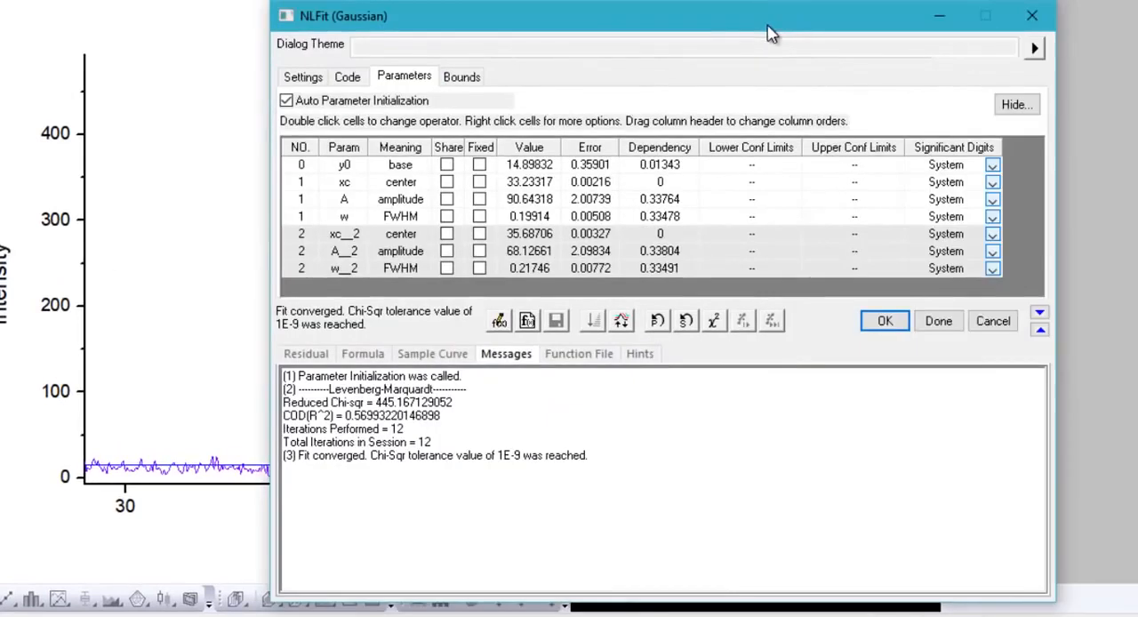
{"action": "left_click", "coordinate": [947, 326]}
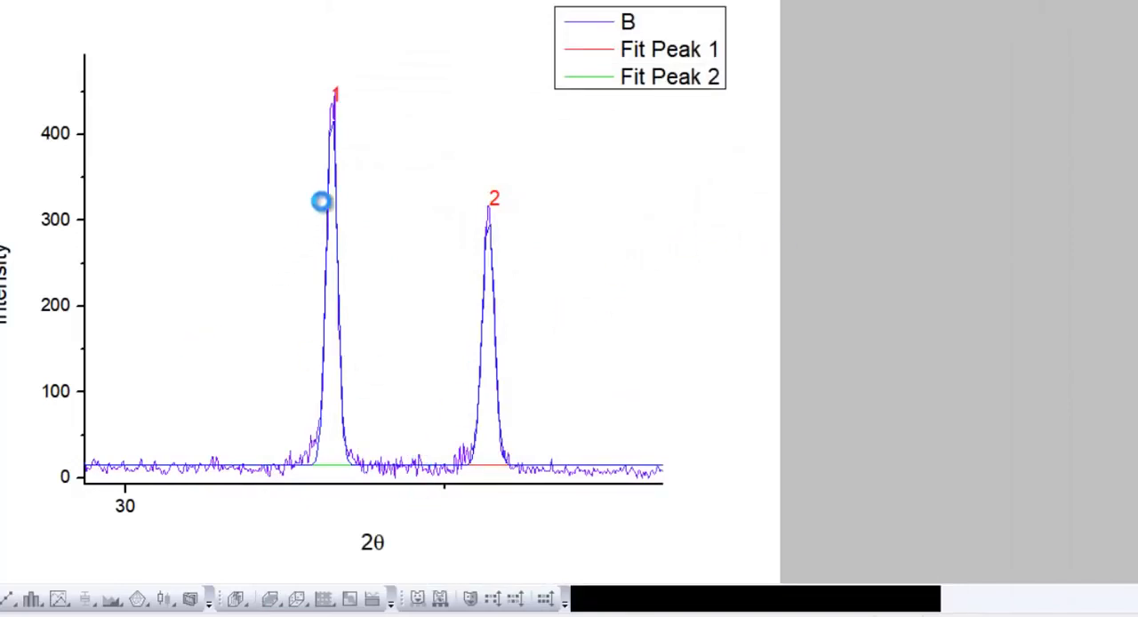
{"action": "double_click", "coordinate": [436, 242]}
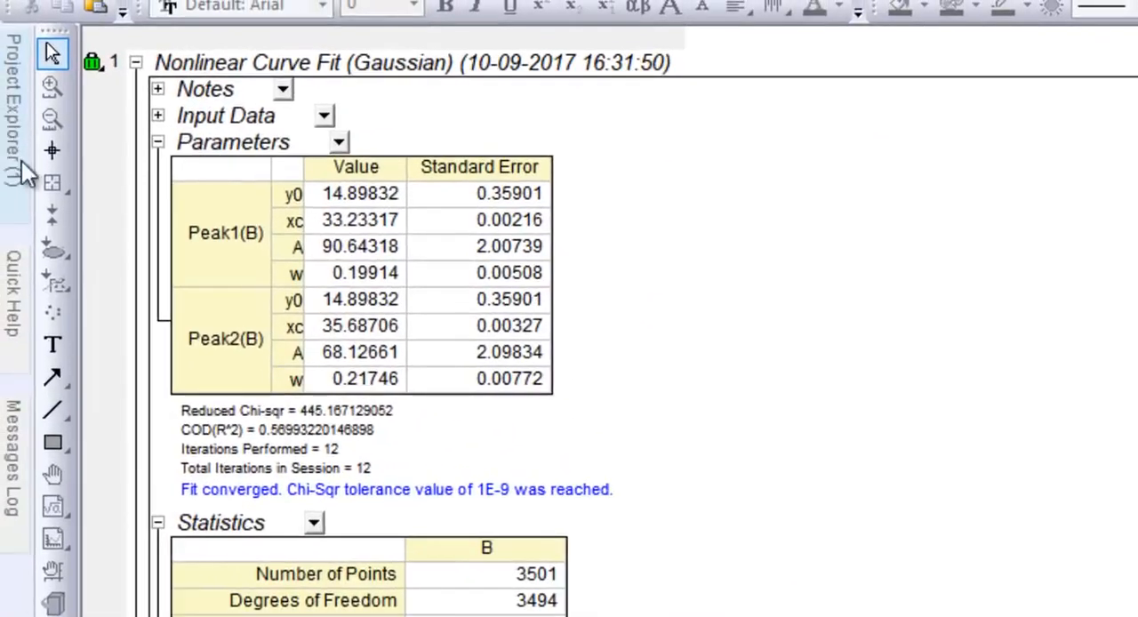
Return to Graph2 and move the fit results table off the peaks to the area beside the plot, enlarging it
{"action": "left_click", "coordinate": [20, 157]}
{"action": "left_click", "coordinate": [92, 464]}
{"action": "double_click", "coordinate": [40, 409]}
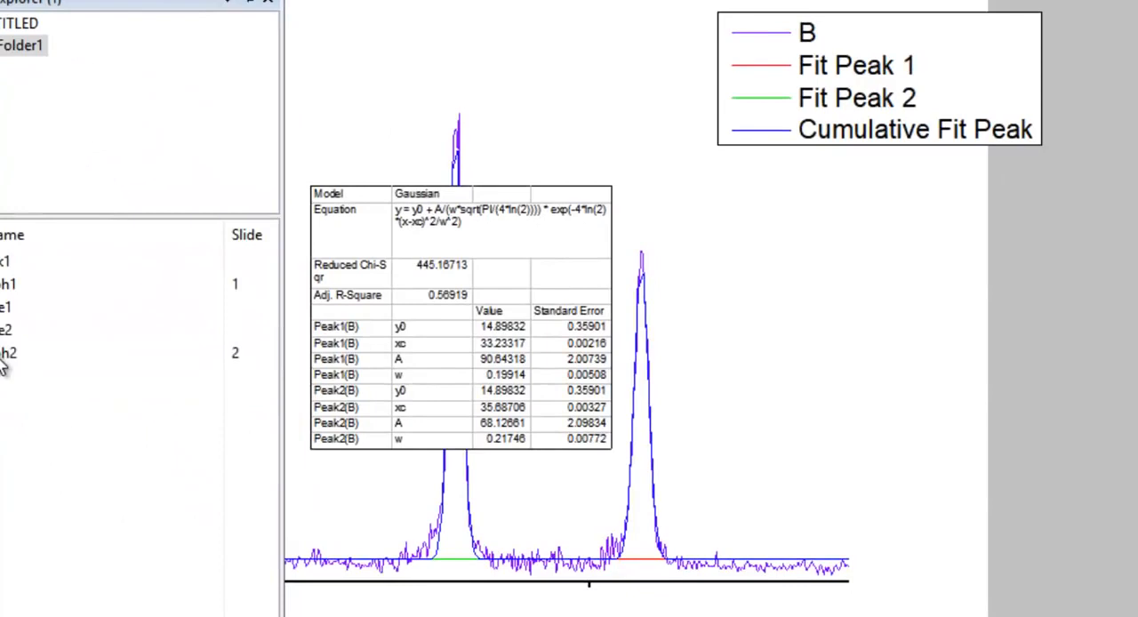
{"action": "left_click", "coordinate": [468, 258]}
{"action": "left_click_drag", "start_coordinate": [530, 259], "coordinate": [1008, 315]}
{"action": "left_click_drag", "start_coordinate": [1136, 515], "coordinate": [1137, 590]}
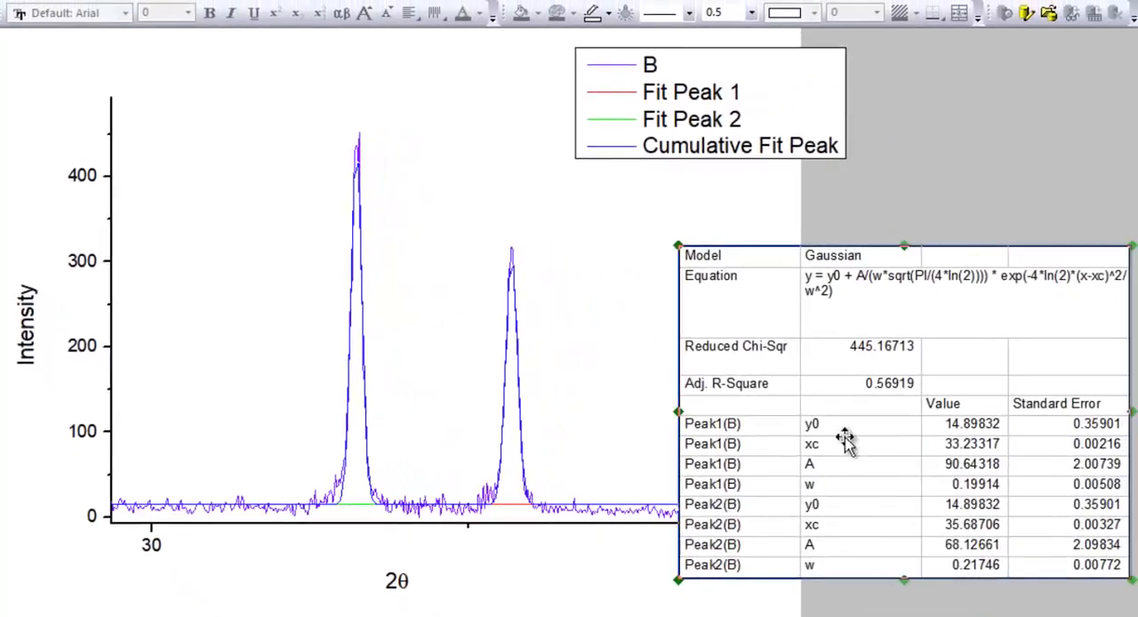